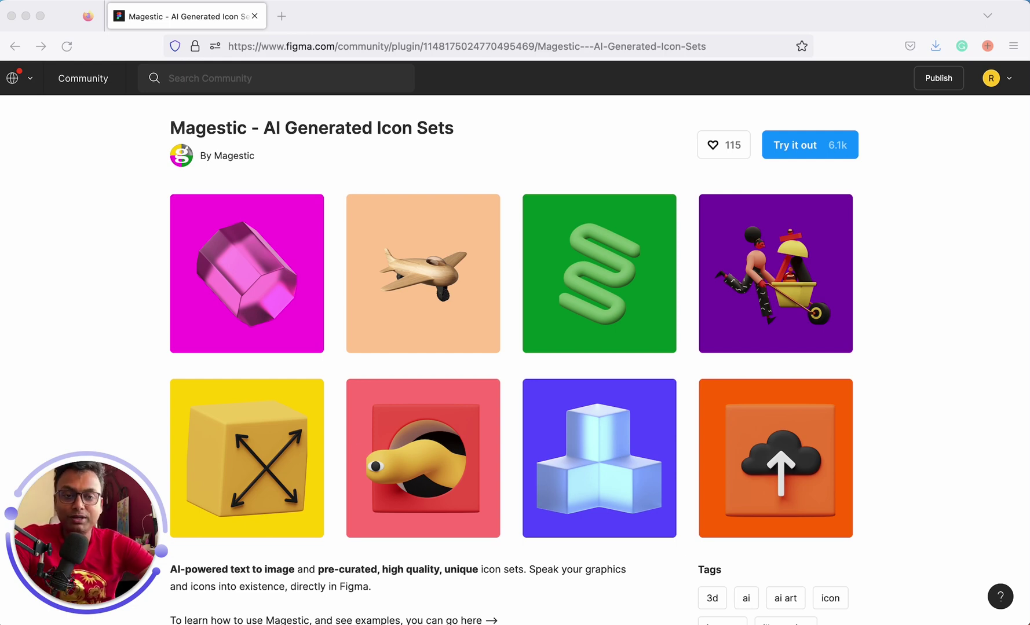
# - Switch to Figma and run the "Magestic - AI Generated Icon Sets" community plugin in the open file
pyautogui.click(664, 610)
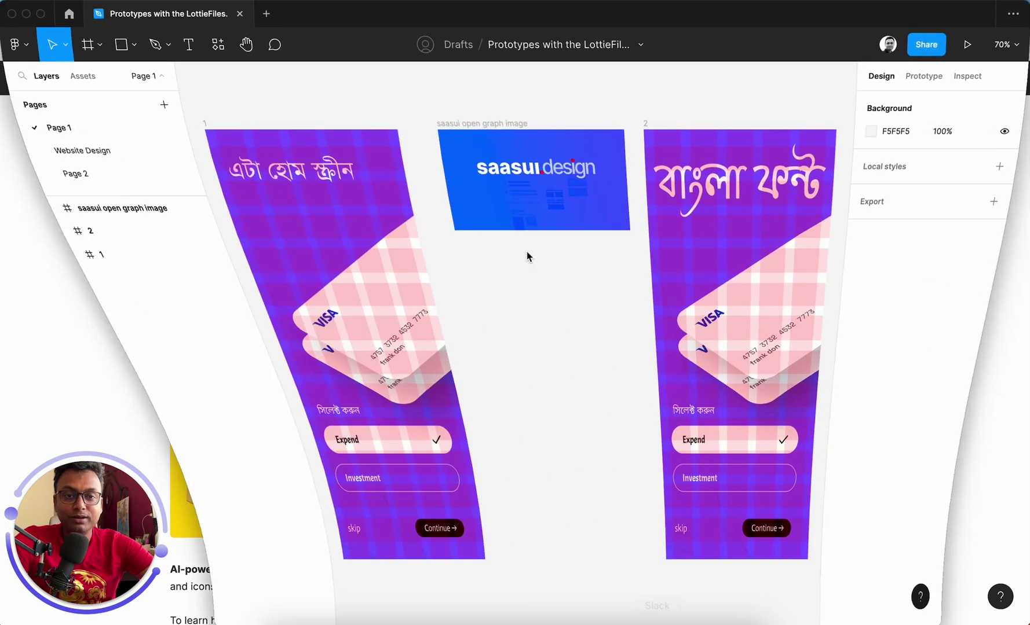
pyautogui.click(363, 4)
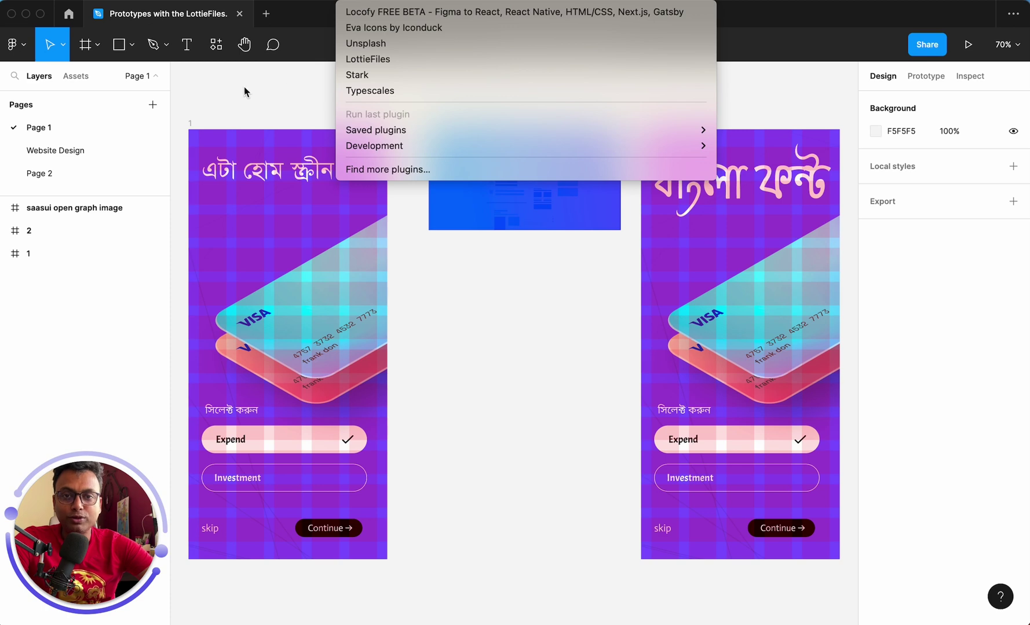
pyautogui.hotkey('shift', 'i')
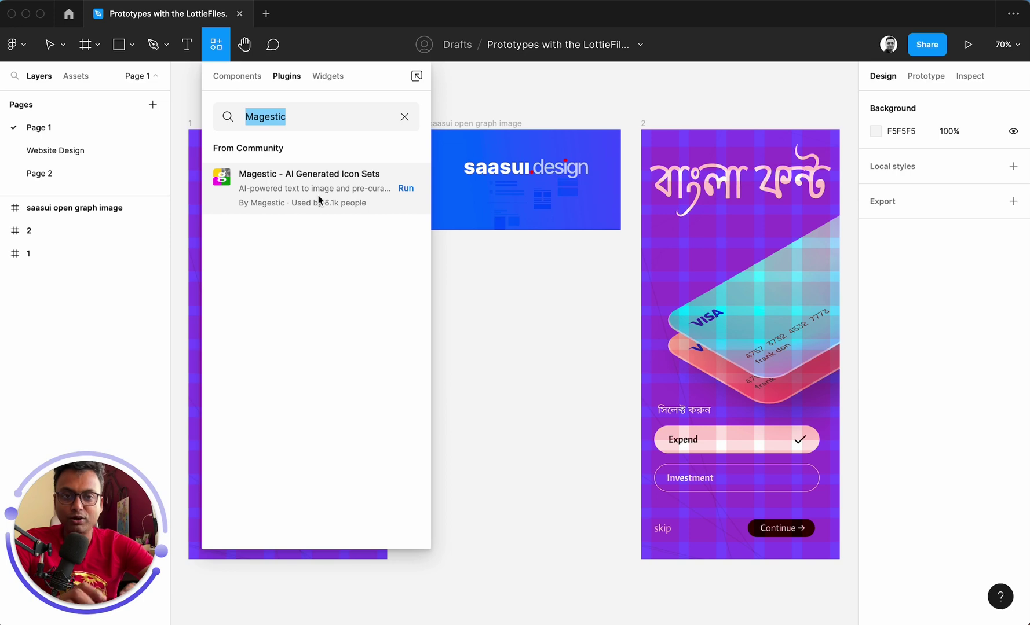
pyautogui.click(403, 191)
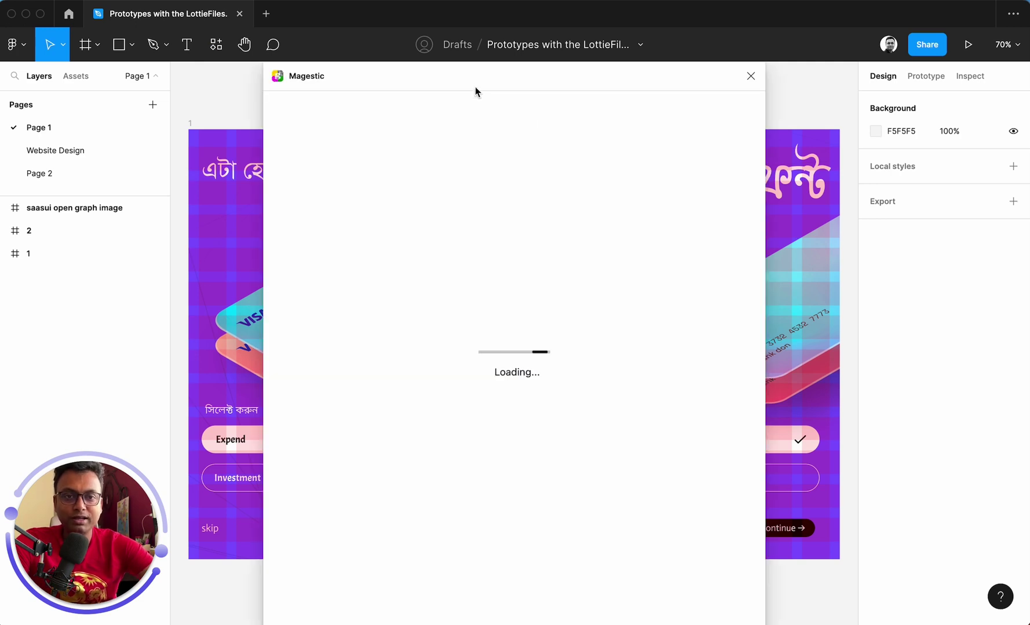
pyautogui.moveTo(474, 81); pyautogui.dragTo(457, 67)
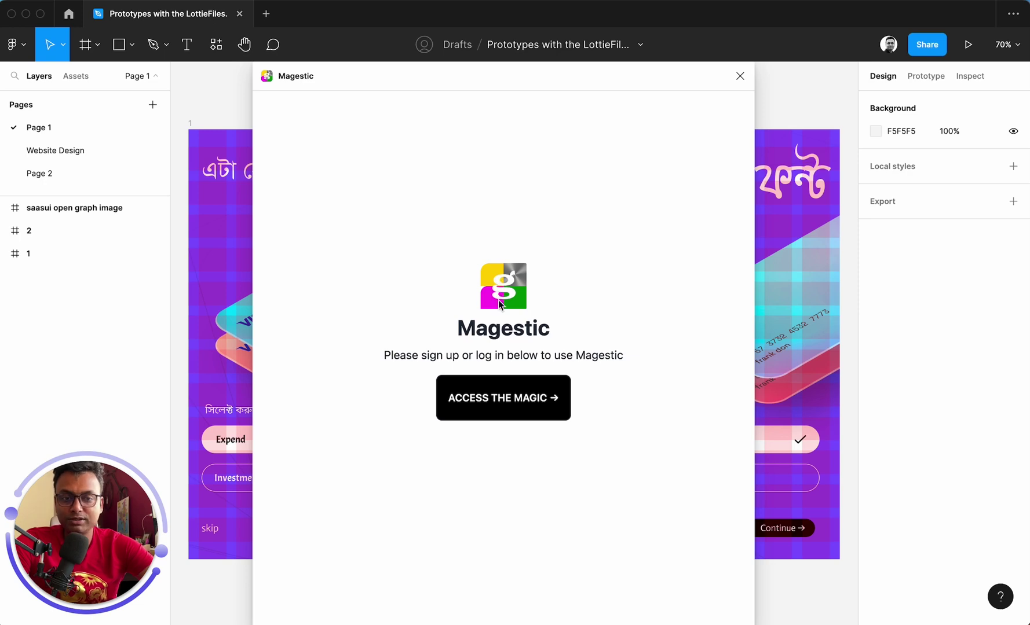
# - Sign in to Magestic with the Google account in the browser and return to the Figma file
pyautogui.click(501, 386)
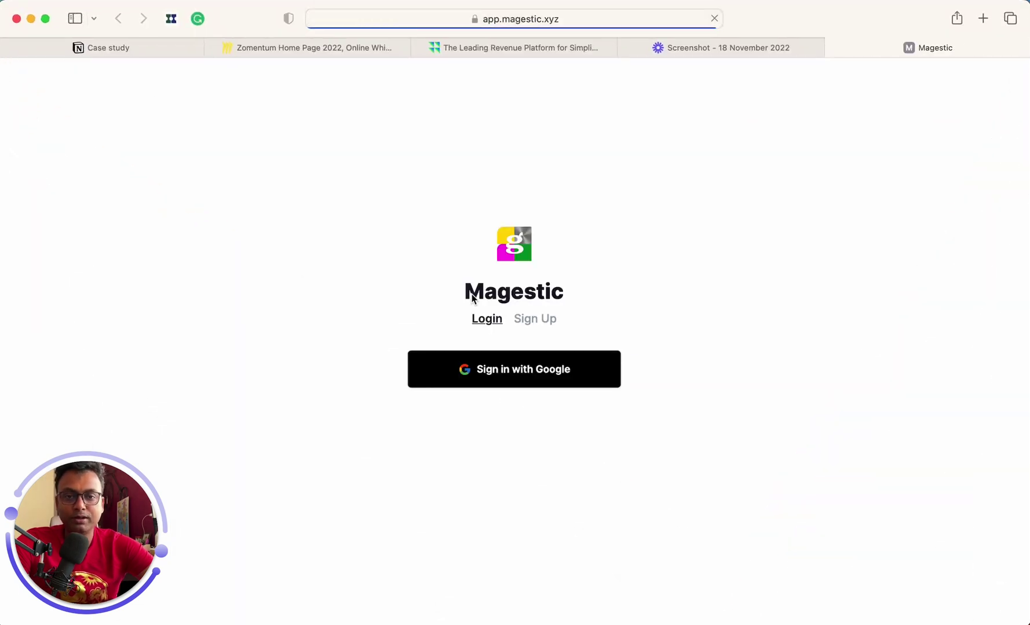
pyautogui.click(480, 381)
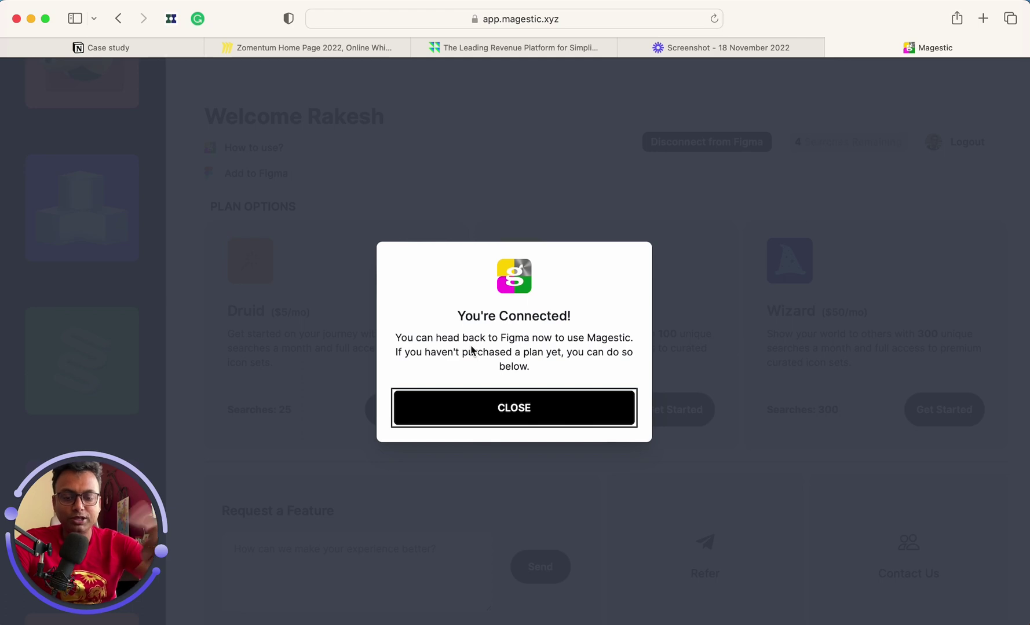
pyautogui.press('super+Tab')
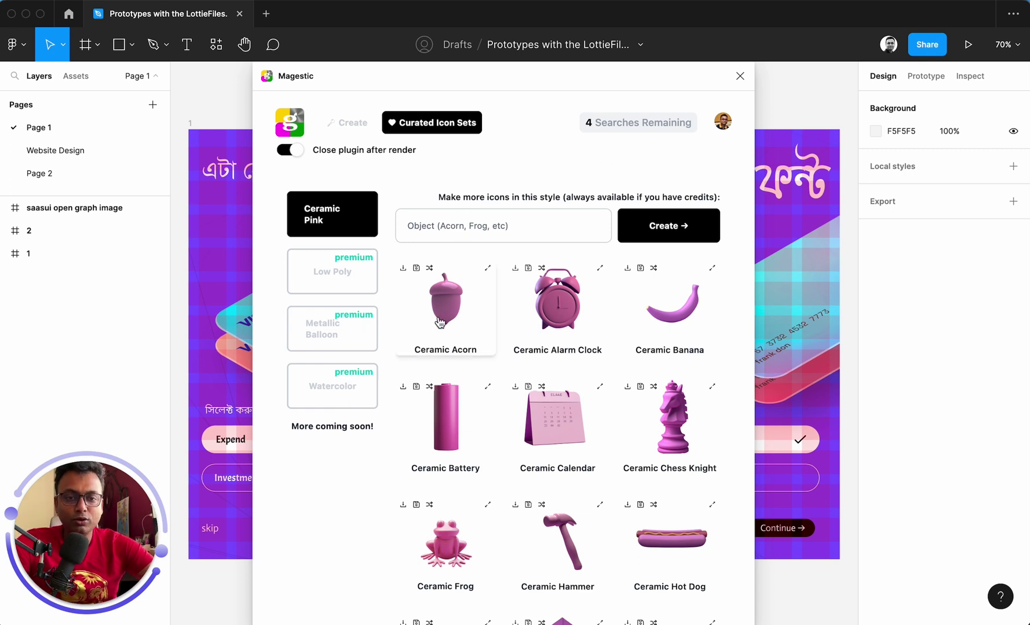
# - Generate a "book" icon in the Ceramic Pink style with Magestic
pyautogui.click(467, 229)
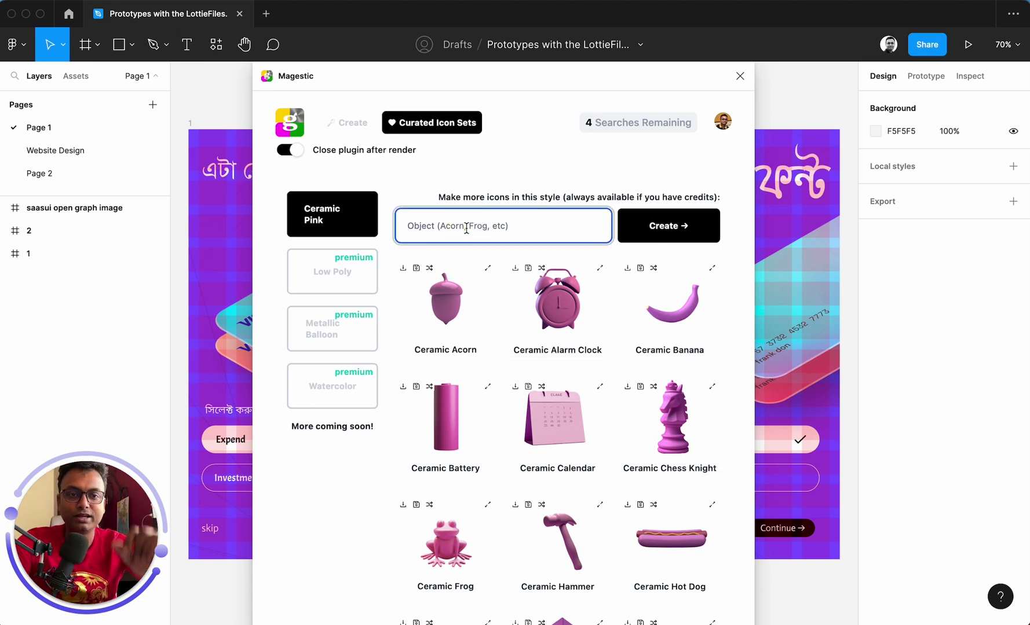
pyautogui.write('book')
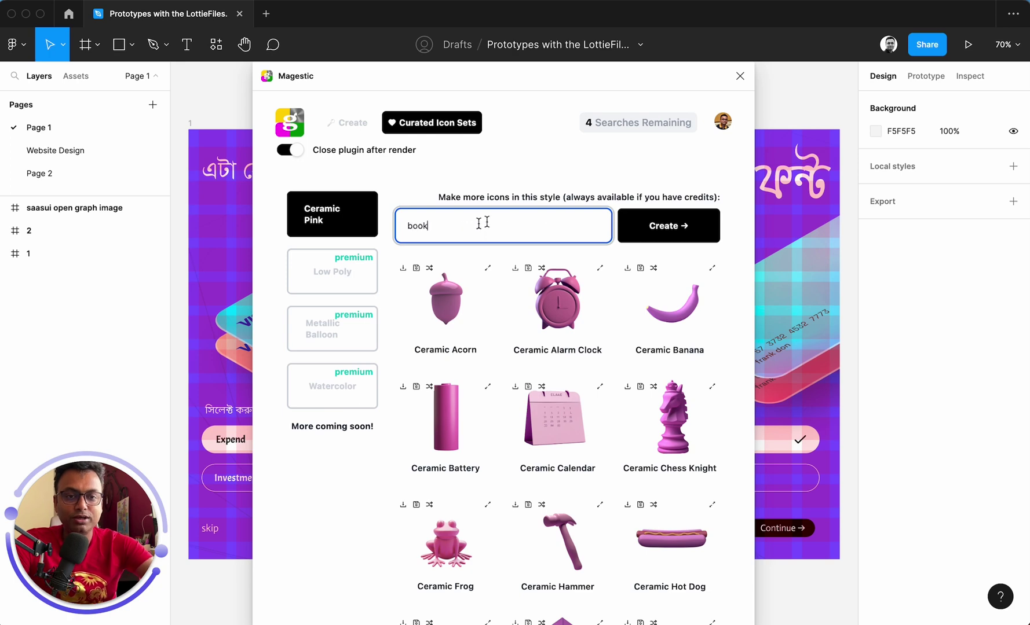
pyautogui.click(664, 226)
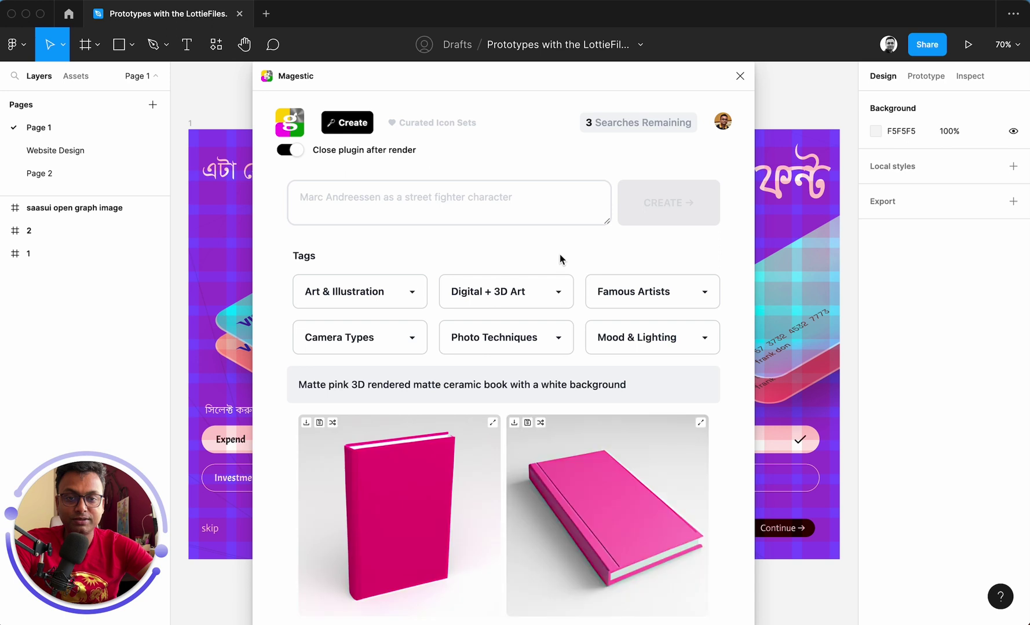
pyautogui.scroll(-1, 551, 400)
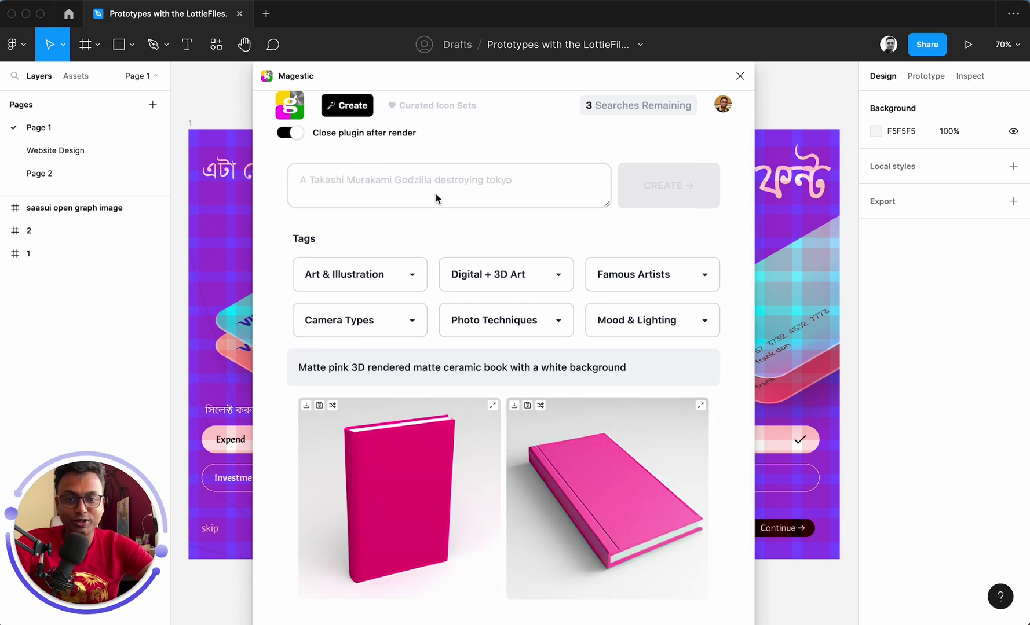
# - Move the plugin window aside from the canvas and insert the generated upright pink book image
pyautogui.moveTo(453, 76); pyautogui.dragTo(703, 76)
pyautogui.hscroll(5, 365, 282)
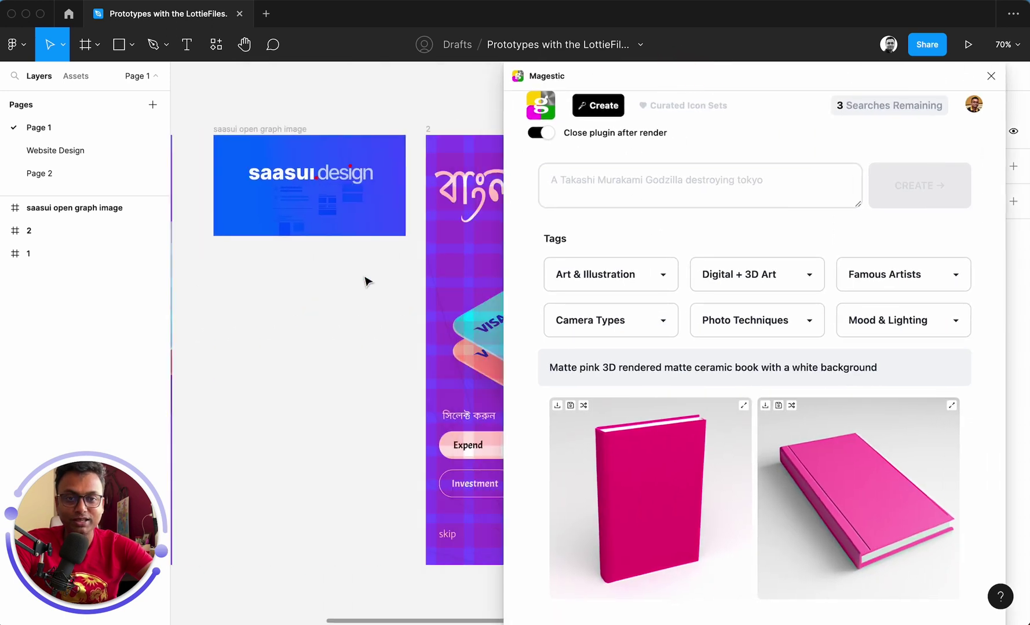
pyautogui.hscroll(5, 365, 282)
pyautogui.hscroll(-1, 386, 310)
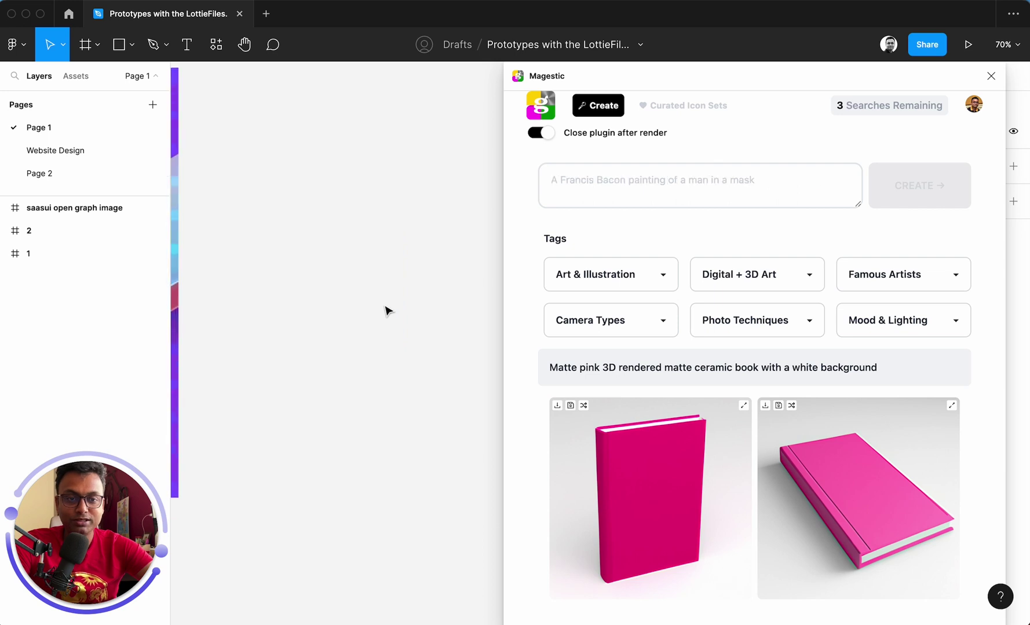
pyautogui.click(600, 444)
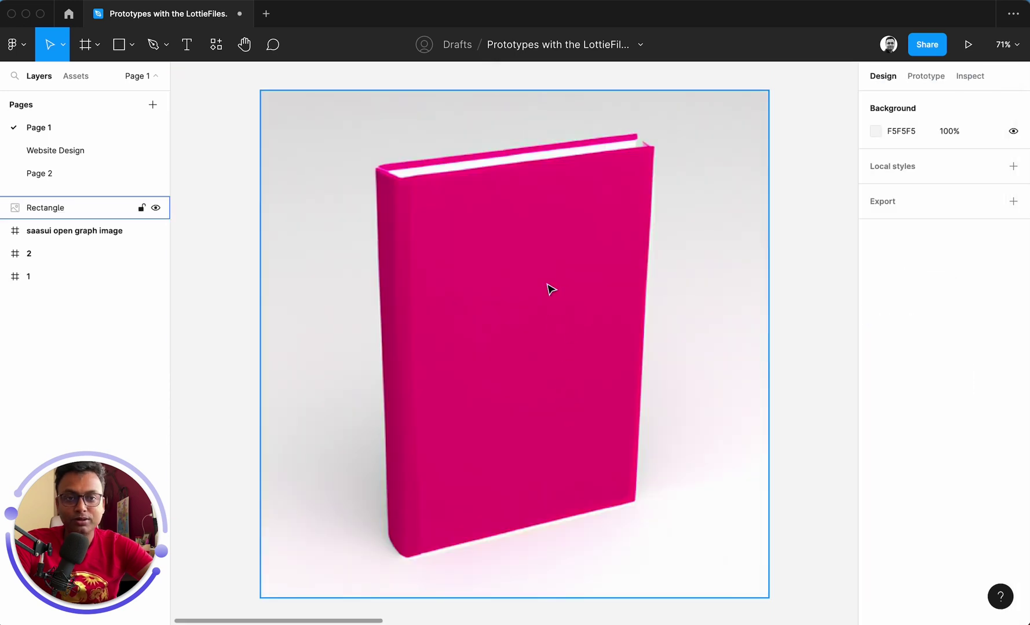
# - Scale the book image down to about 477 × 477 and move it to the middle of the canvas
pyautogui.click(549, 288)
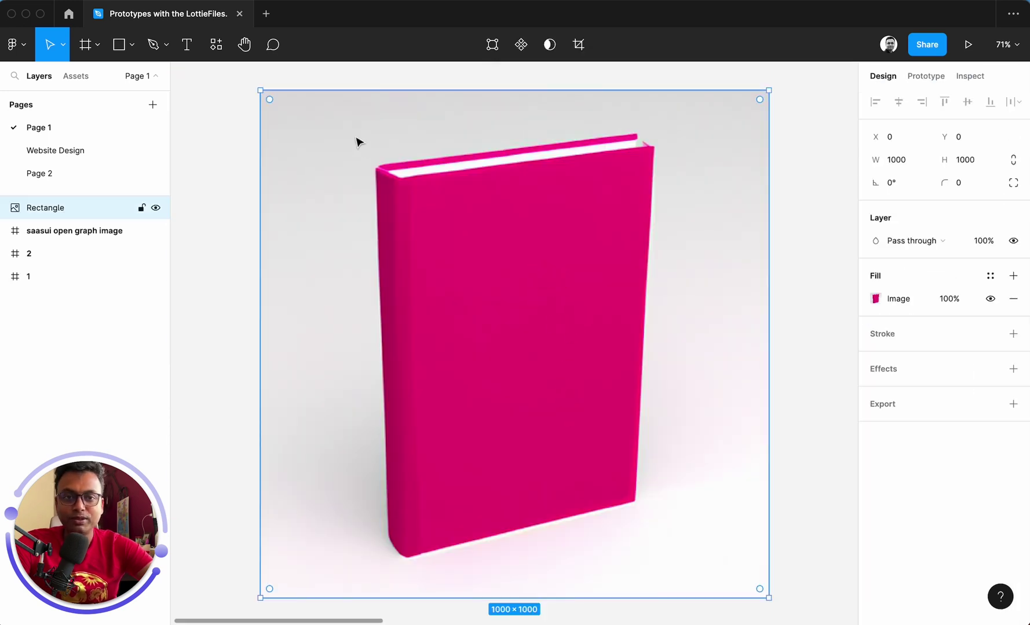
pyautogui.moveTo(260, 91); pyautogui.dragTo(552, 356)
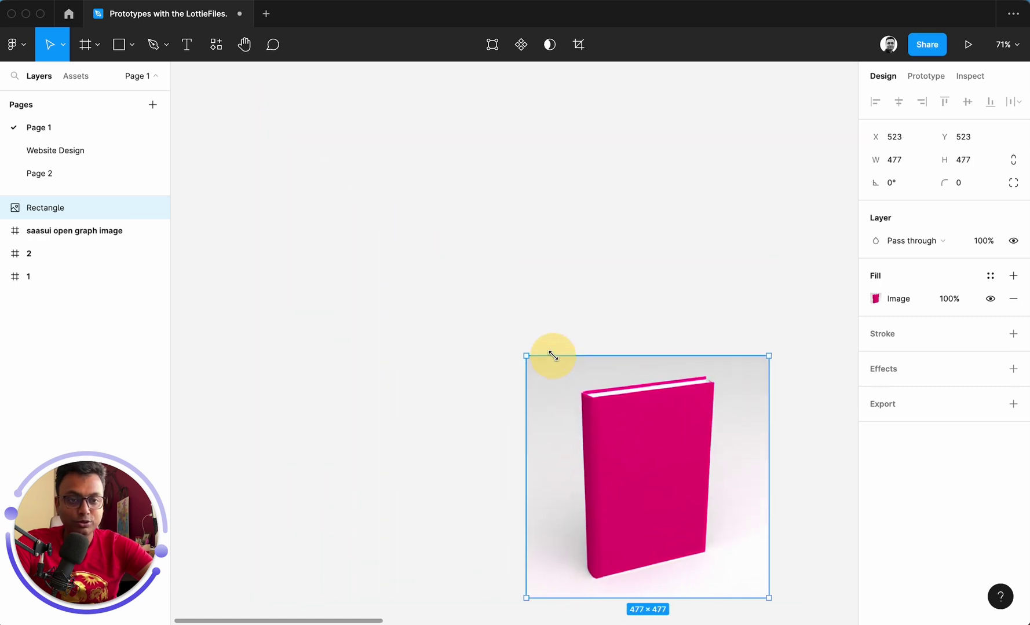
pyautogui.moveTo(646, 420); pyautogui.dragTo(429, 289)
pyautogui.click(560, 178)
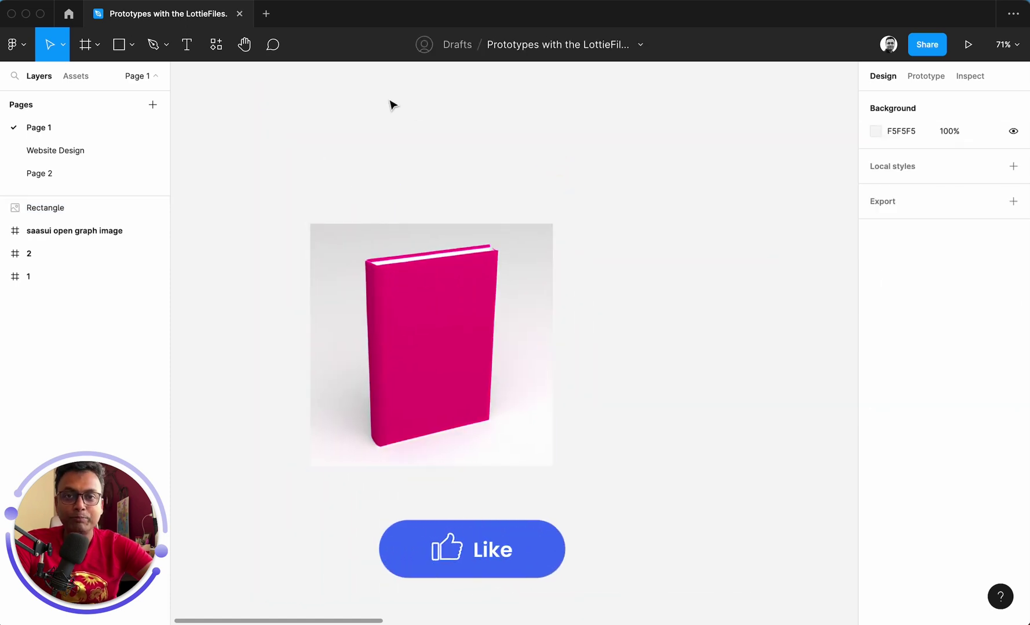
# - Run the Magestic plugin again and browse its curated Ceramic Pink icon set
pyautogui.click(215, 53)
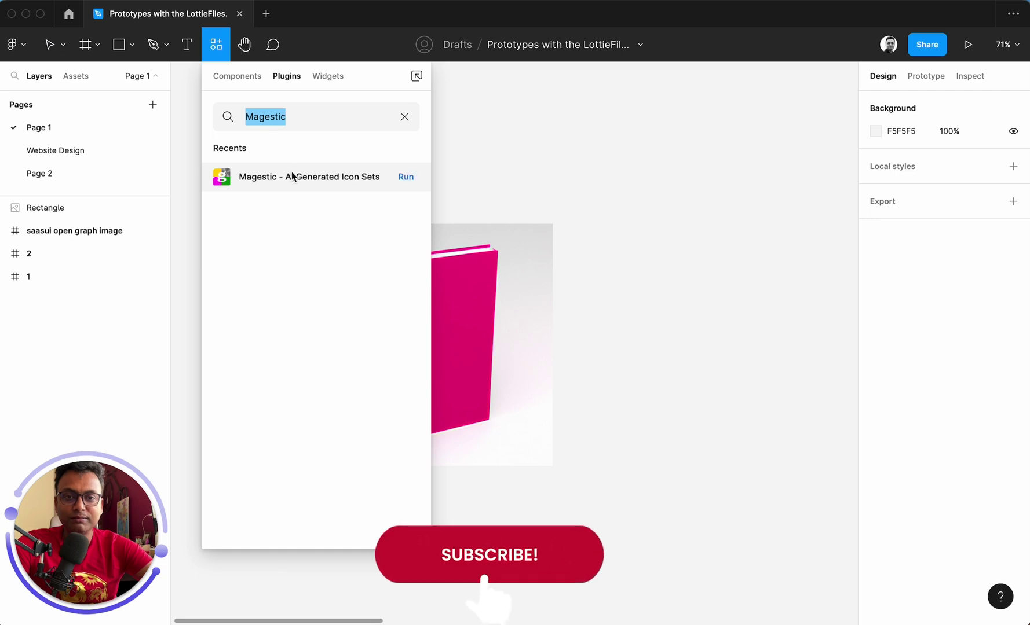
pyautogui.click(406, 177)
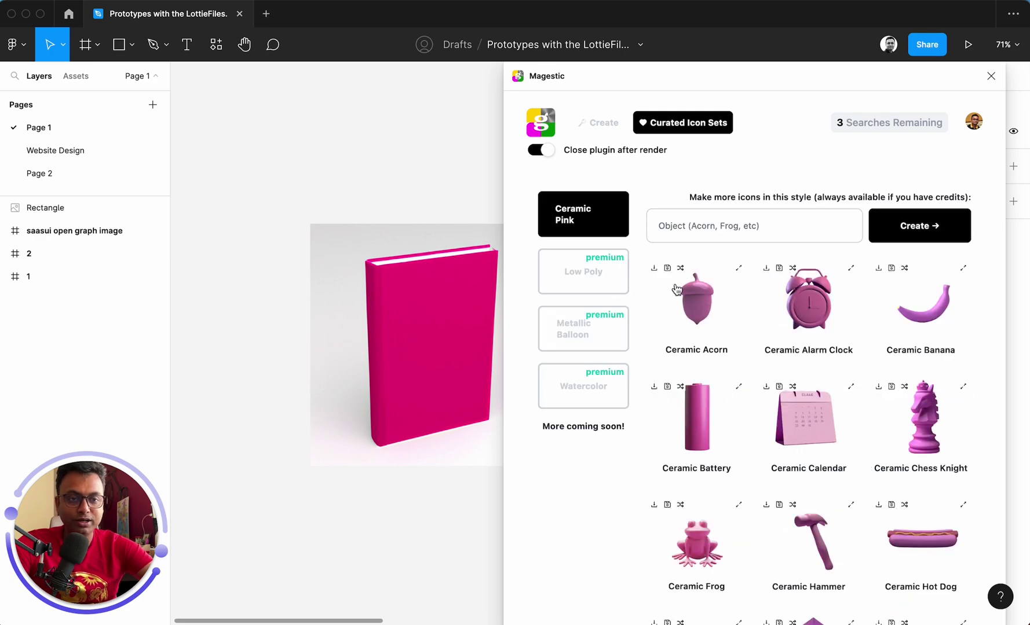
pyautogui.scroll(-10, 676, 292)
pyautogui.scroll(10, 676, 291)
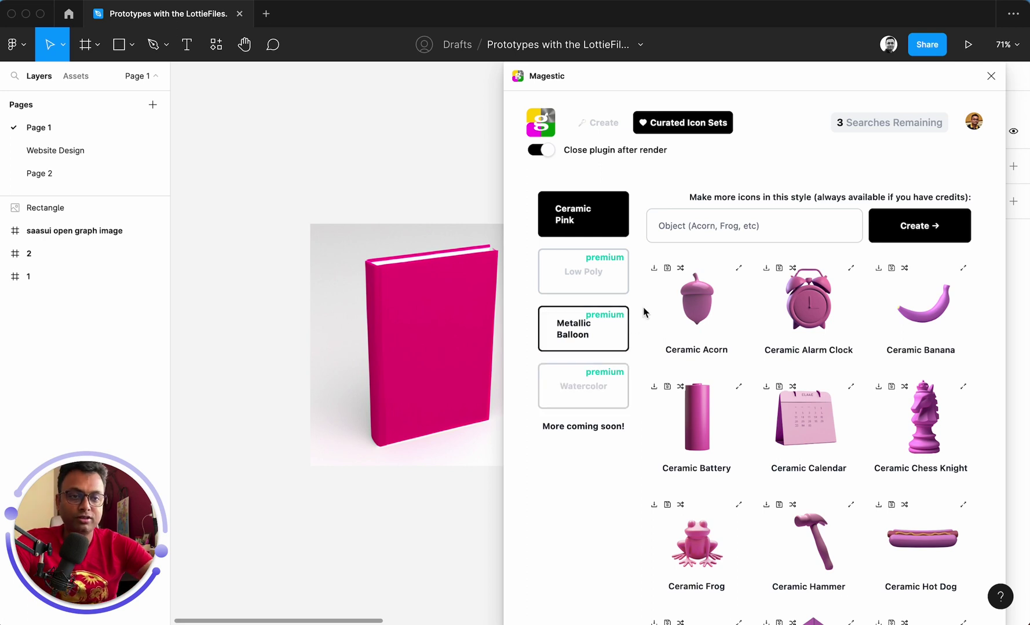
# - Generate a "calendar" icon in the Ceramic Pink style and insert the front-facing calendar image into the file
pyautogui.click(684, 237)
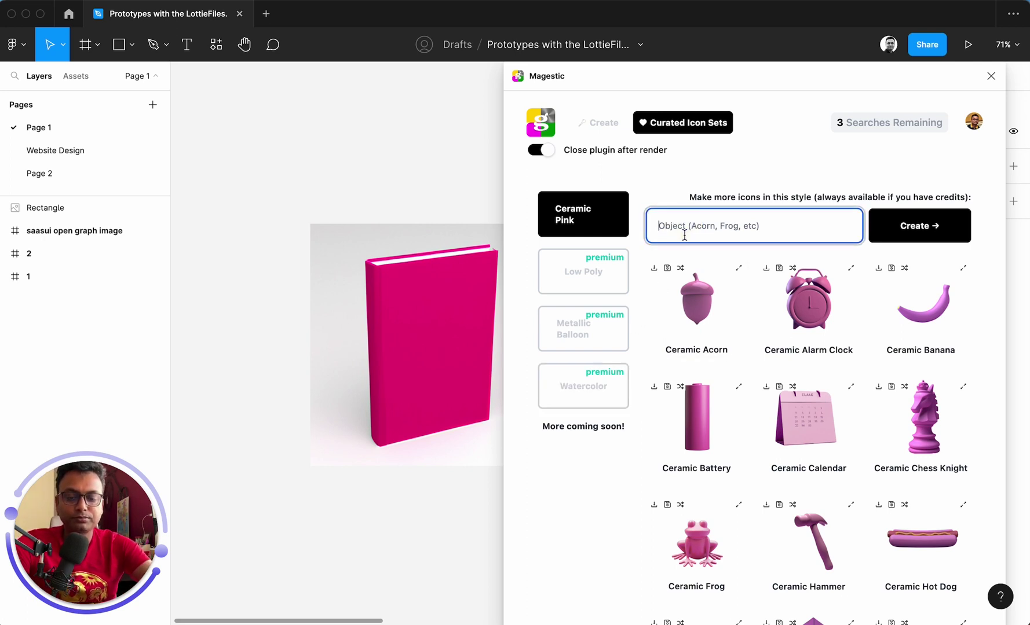
pyautogui.write('calendar')
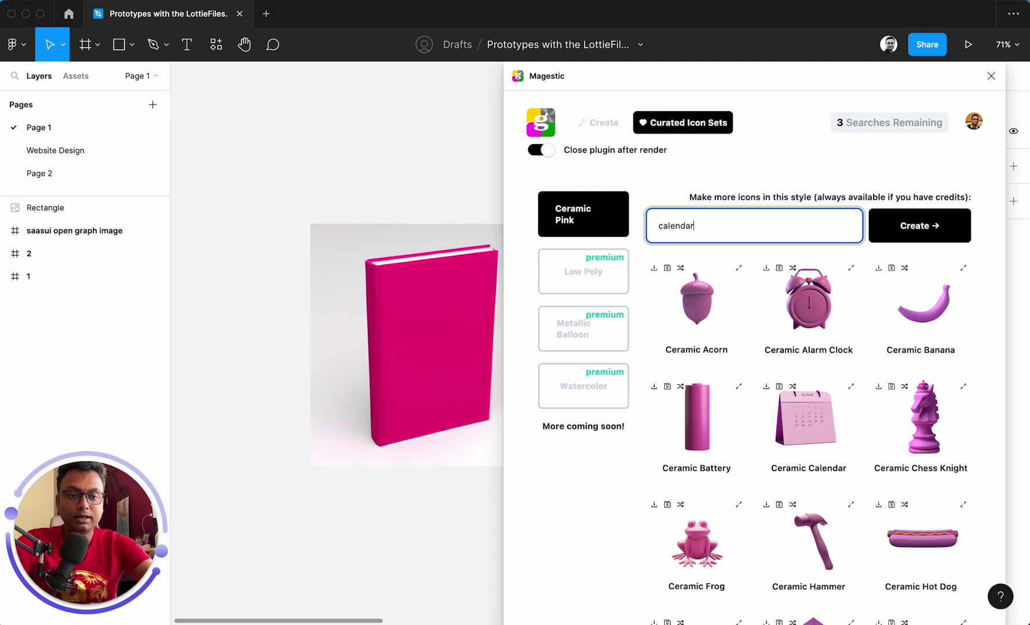
pyautogui.click(895, 225)
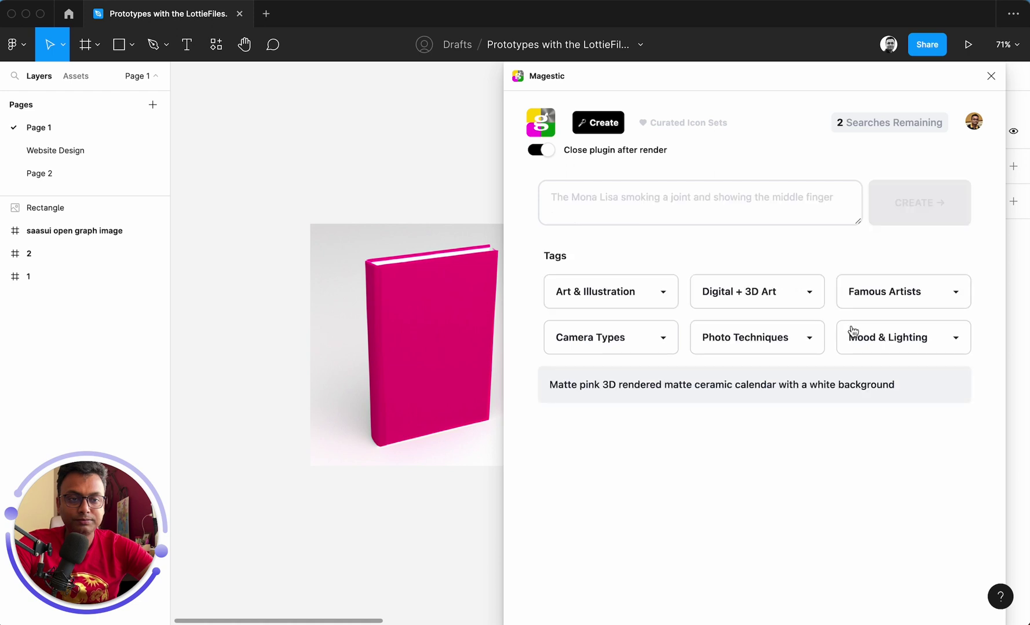
pyautogui.scroll(-1, 851, 332)
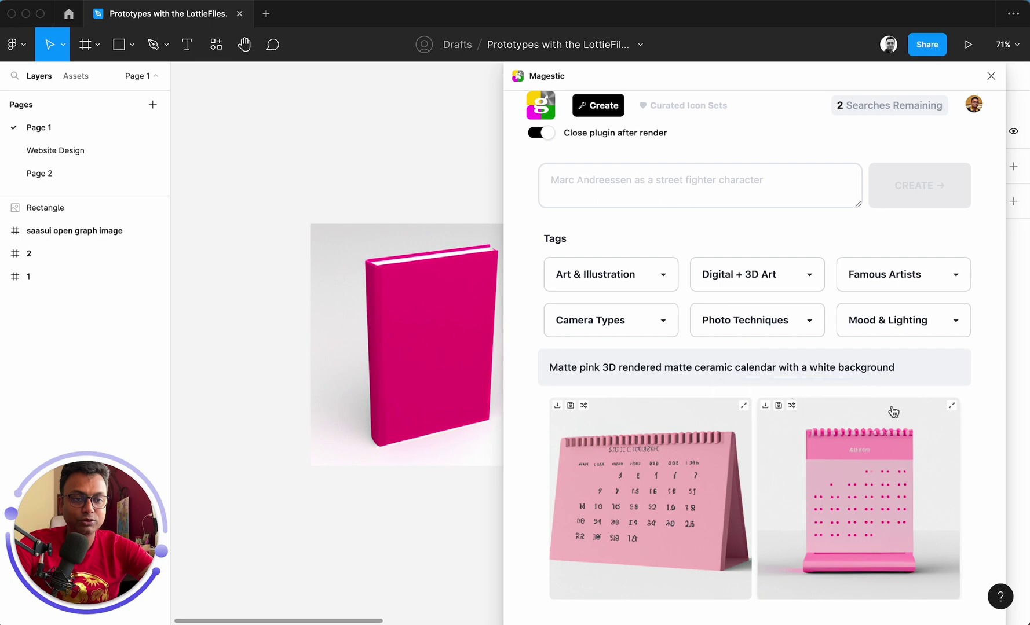
pyautogui.click(955, 407)
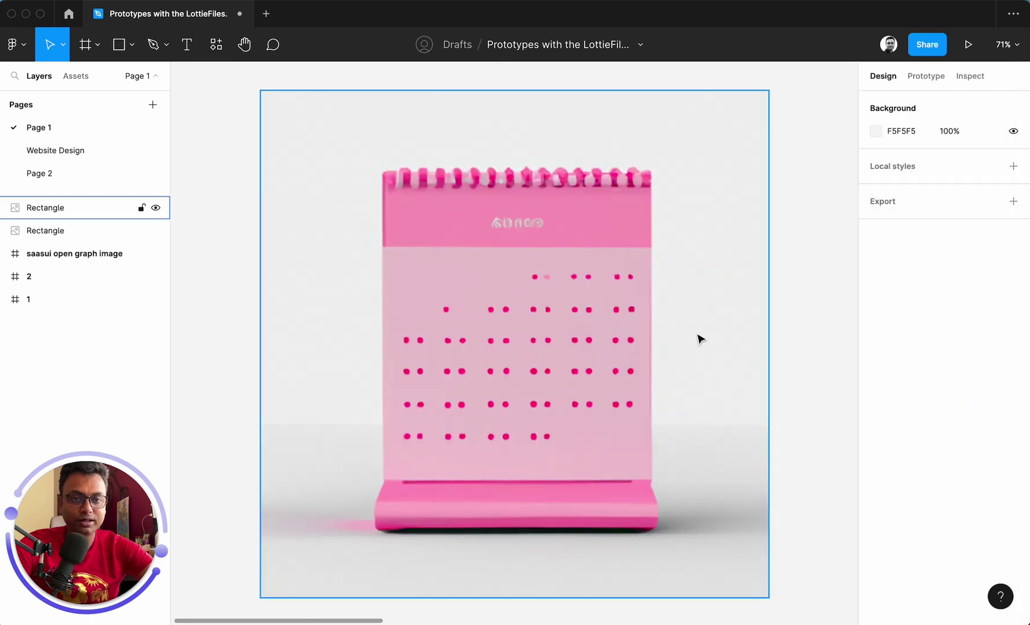
pyautogui.click(556, 336)
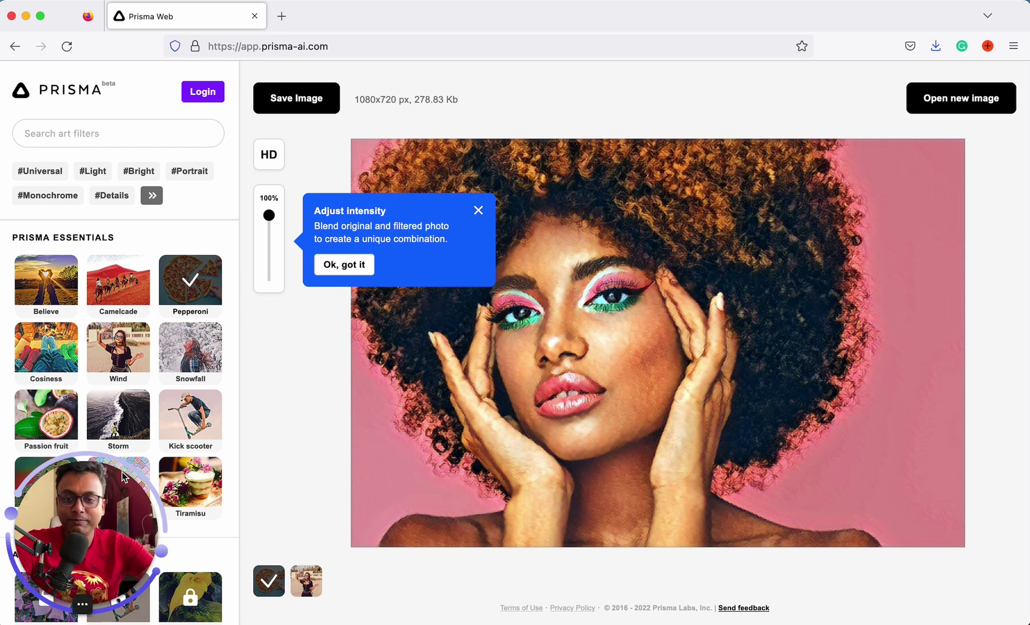
pyautogui.moveTo(94, 511); pyautogui.dragTo(950, 503)
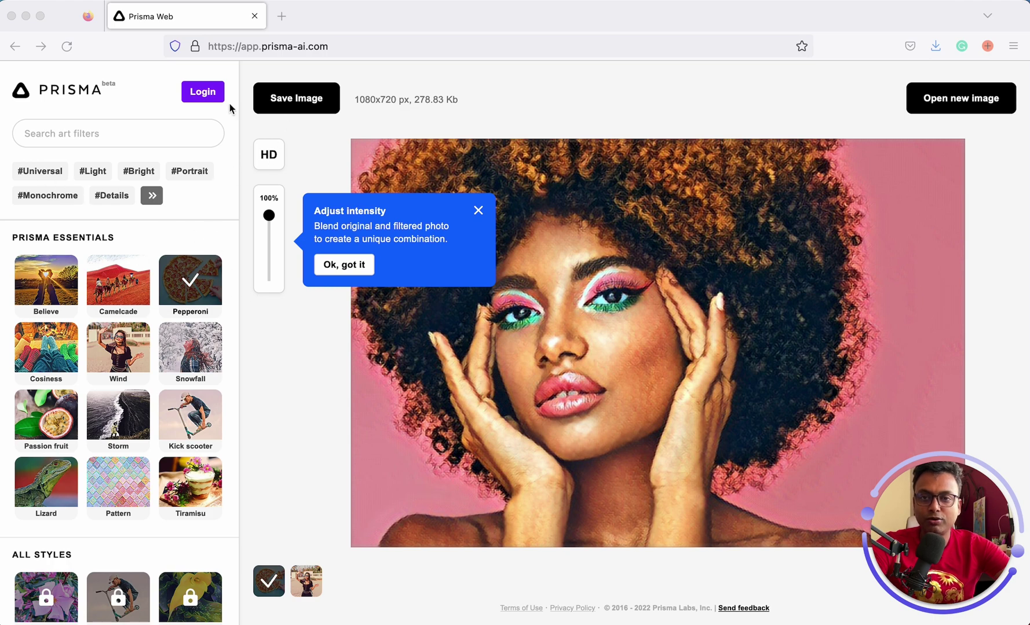
pyautogui.click(290, 45)
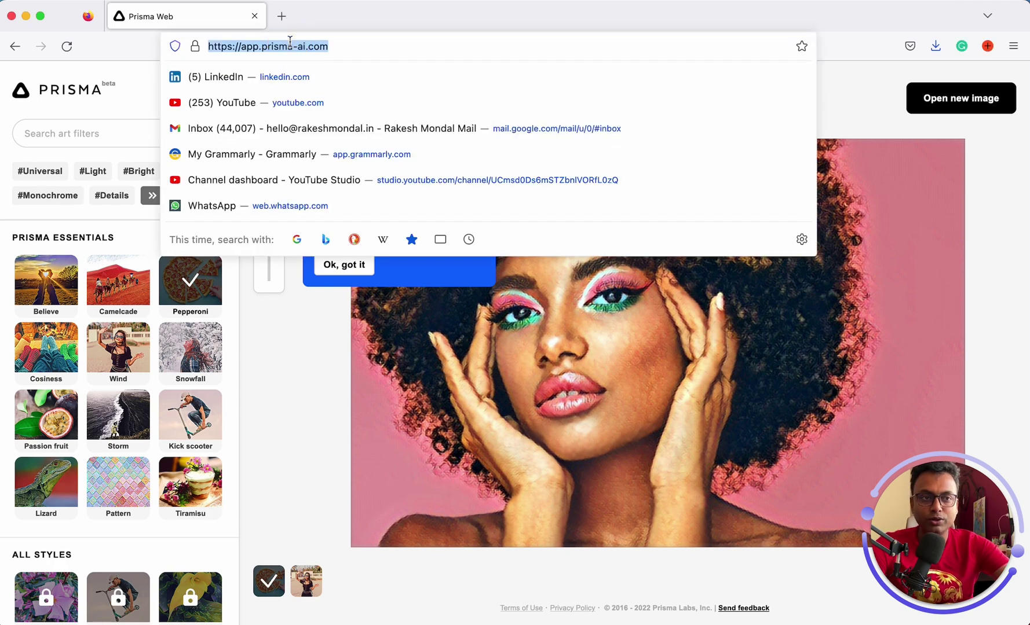
pyautogui.click(868, 107)
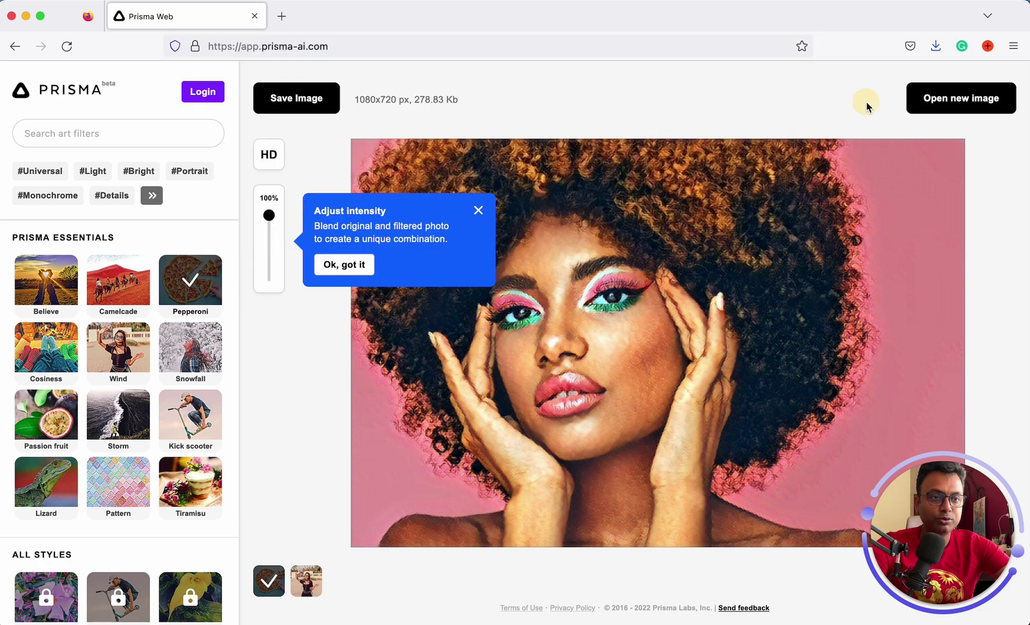
pyautogui.click(947, 105)
pyautogui.click(943, 143)
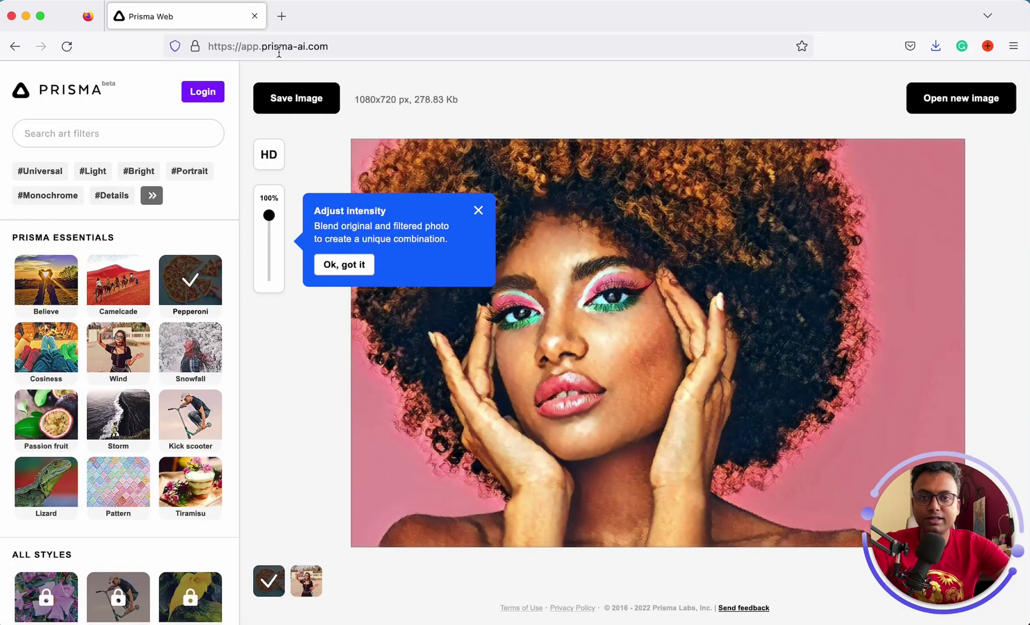
pyautogui.click(262, 46)
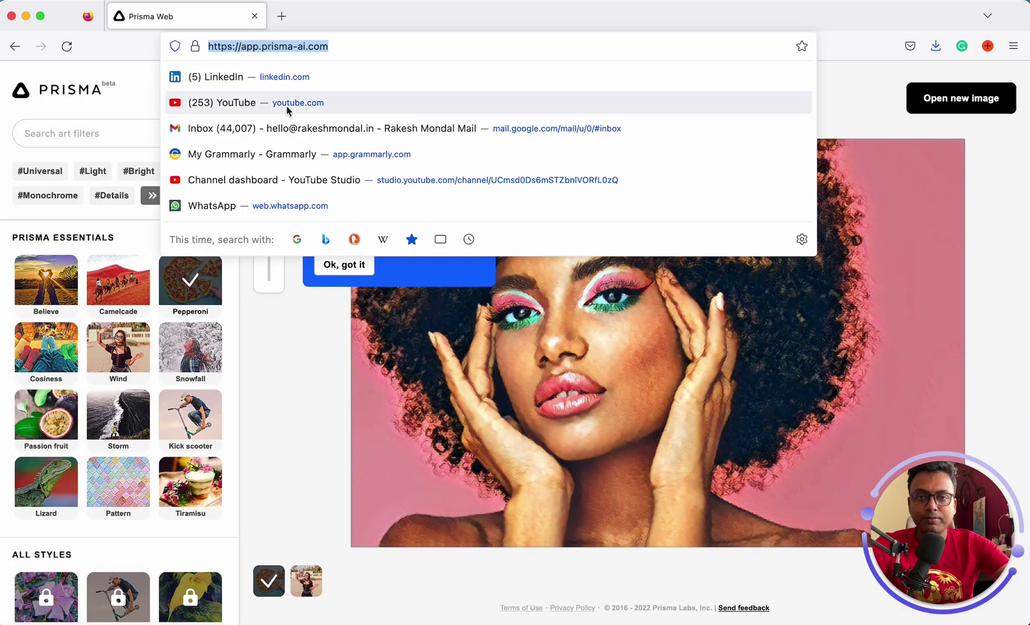
pyautogui.press('Right')
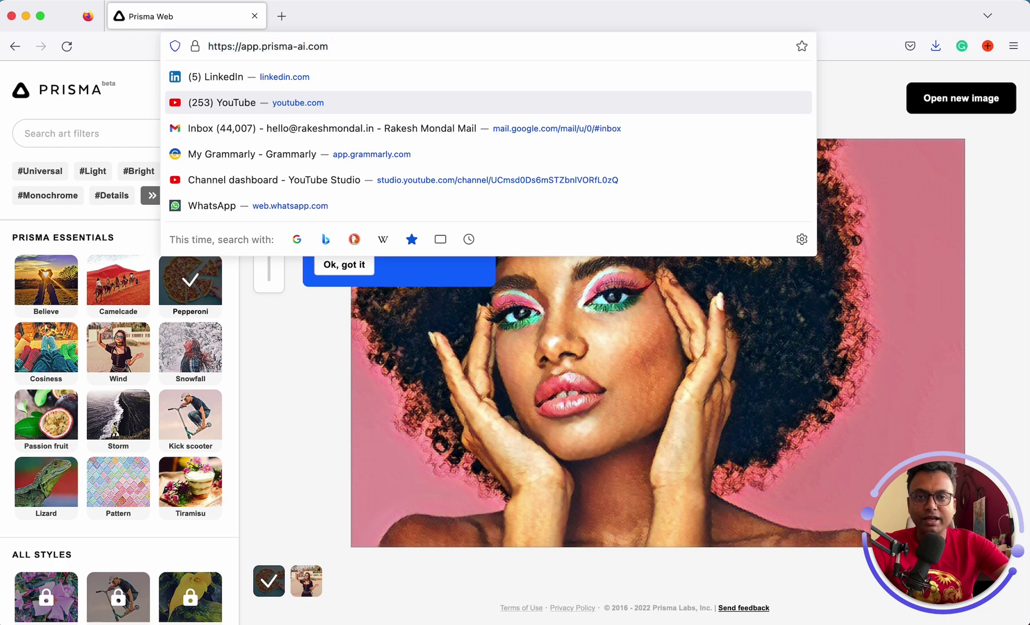
pyautogui.press('BackSpace')
pyautogui.press('BackSpace')
pyautogui.press('BackSpace')
pyautogui.press('BackSpace')
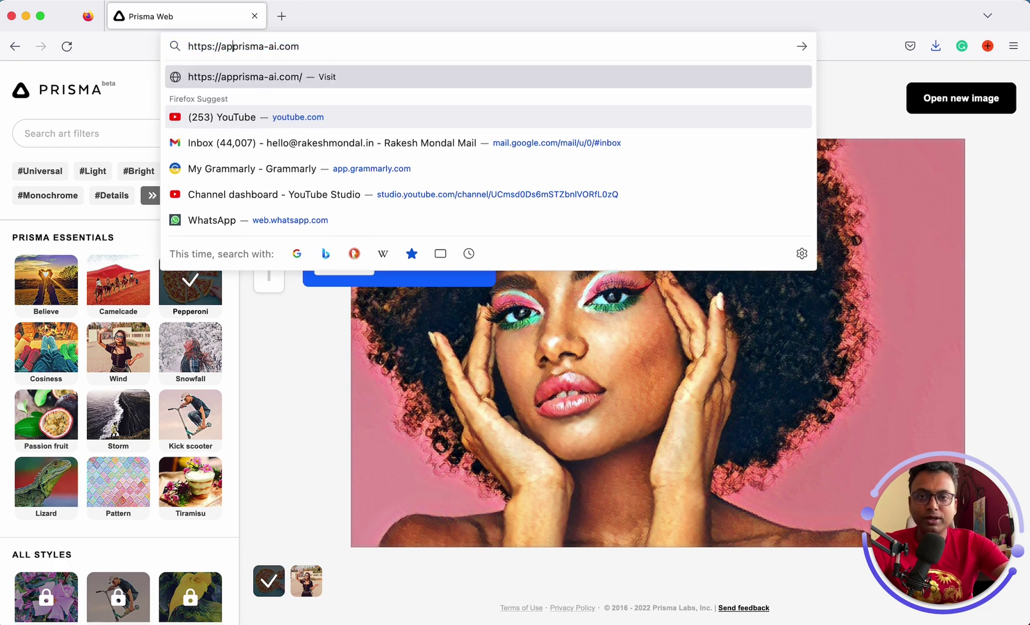
pyautogui.press('Return')
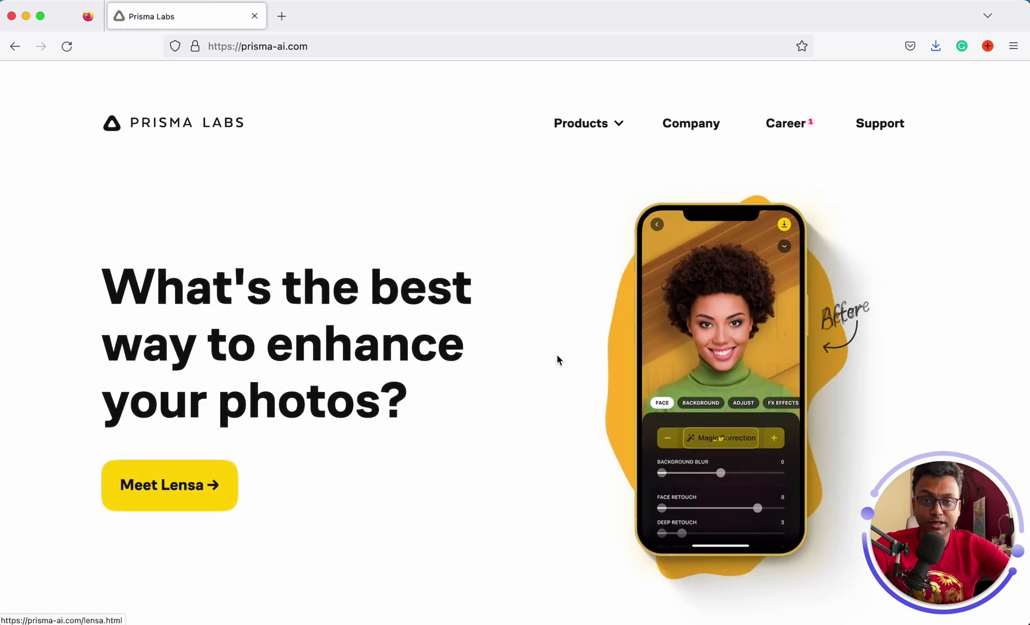
# - Look through the Prisma Labs home page and open the Prisma product page for turning photos into art
pyautogui.scroll(-5, 554, 391)
pyautogui.scroll(-6, 554, 386)
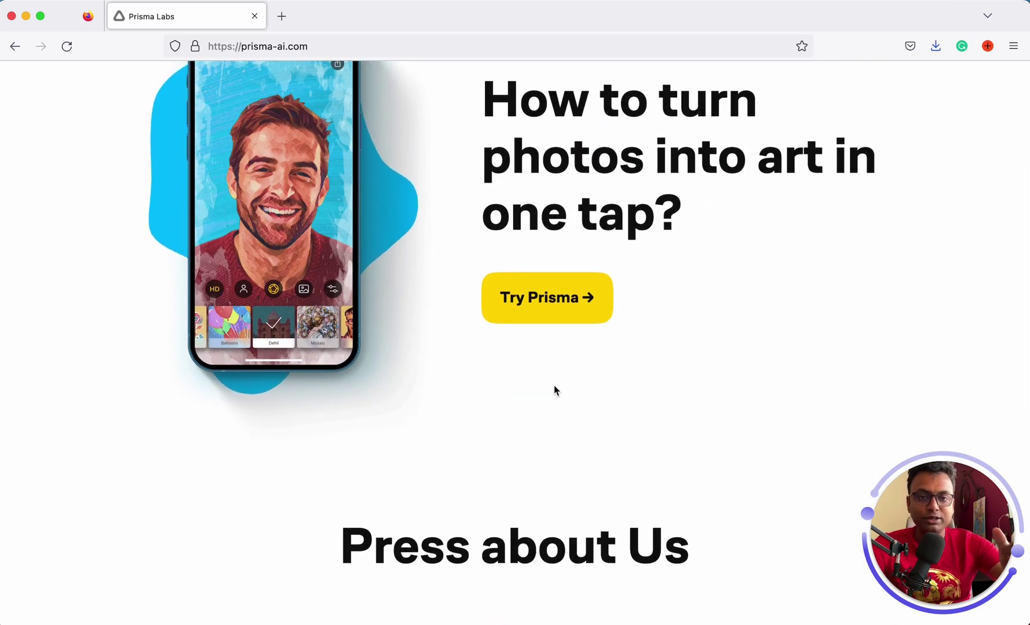
pyautogui.scroll(-15, 553, 387)
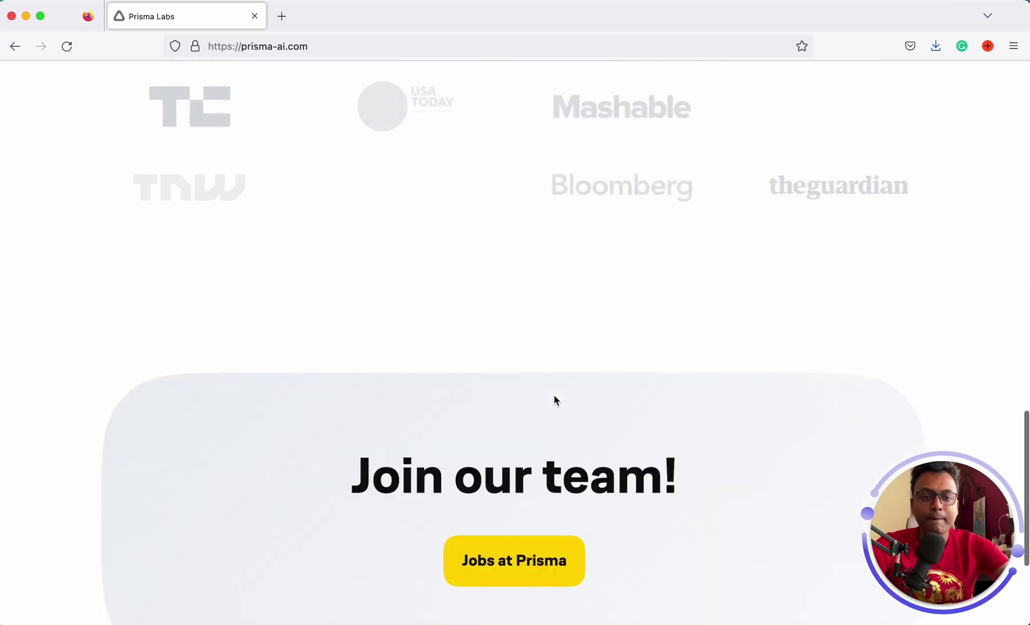
pyautogui.scroll(15, 554, 396)
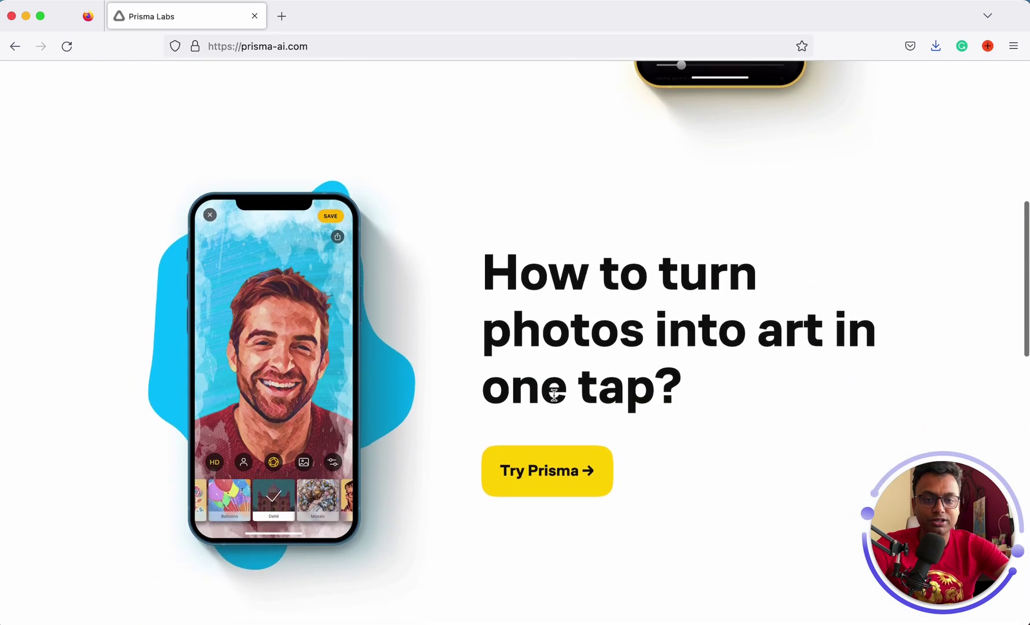
pyautogui.click(550, 441)
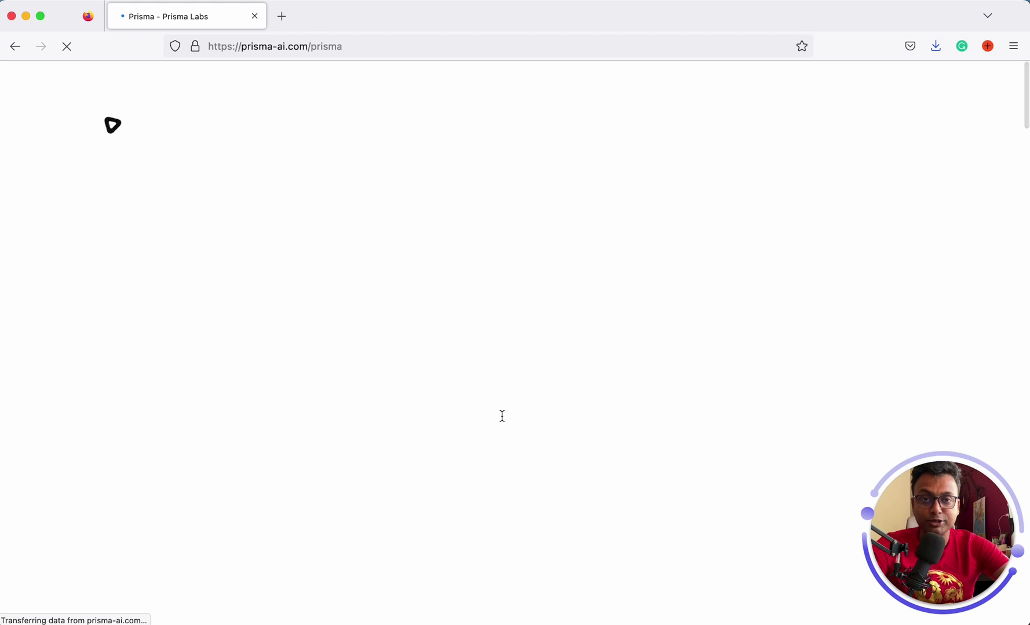
# - Review the feature sections of the Prisma product page, including art styles, frames, pro editing tools and background replacement
pyautogui.scroll(-1, 429, 385)
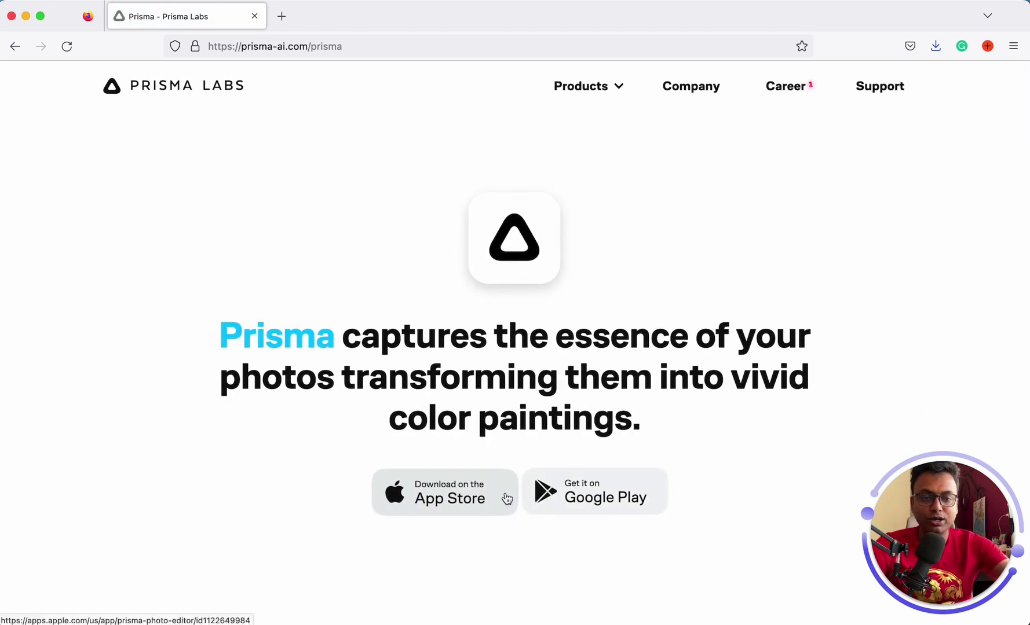
pyautogui.scroll(-10, 507, 499)
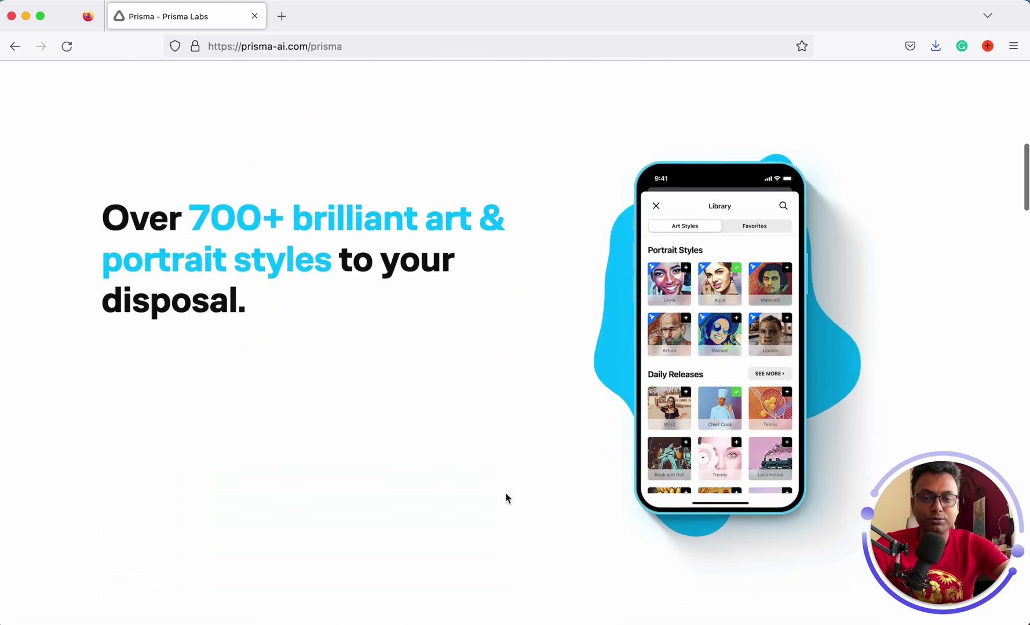
pyautogui.scroll(-15, 507, 499)
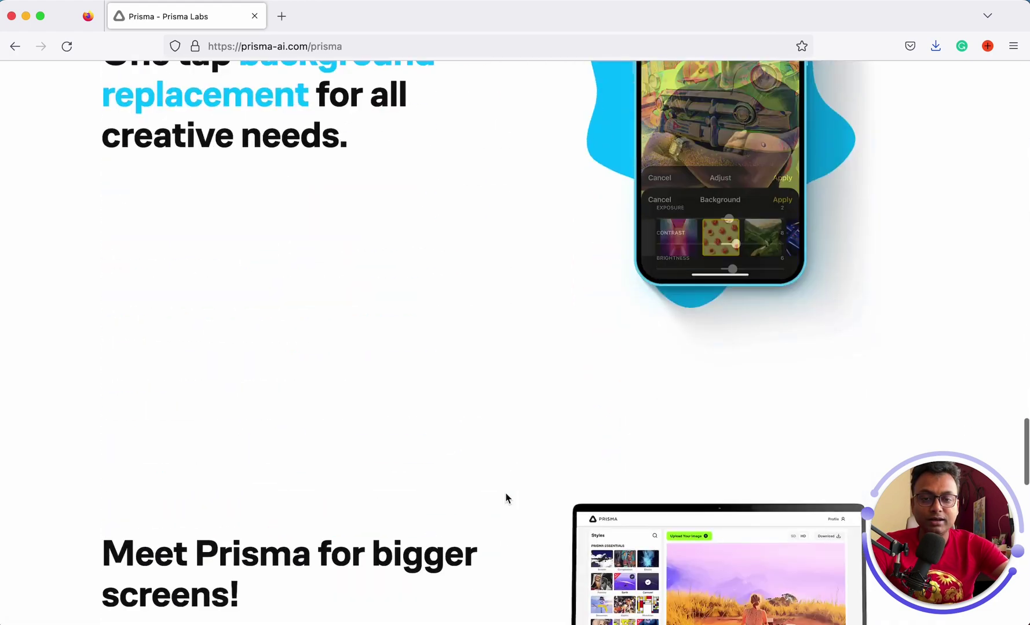
pyautogui.scroll(-6, 506, 499)
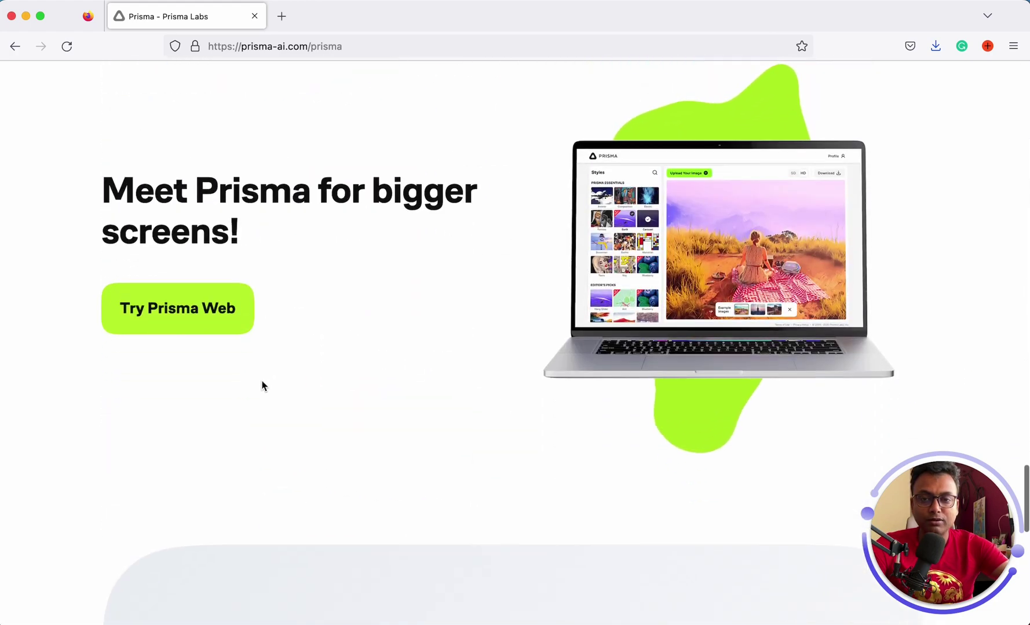
pyautogui.scroll(8, 261, 385)
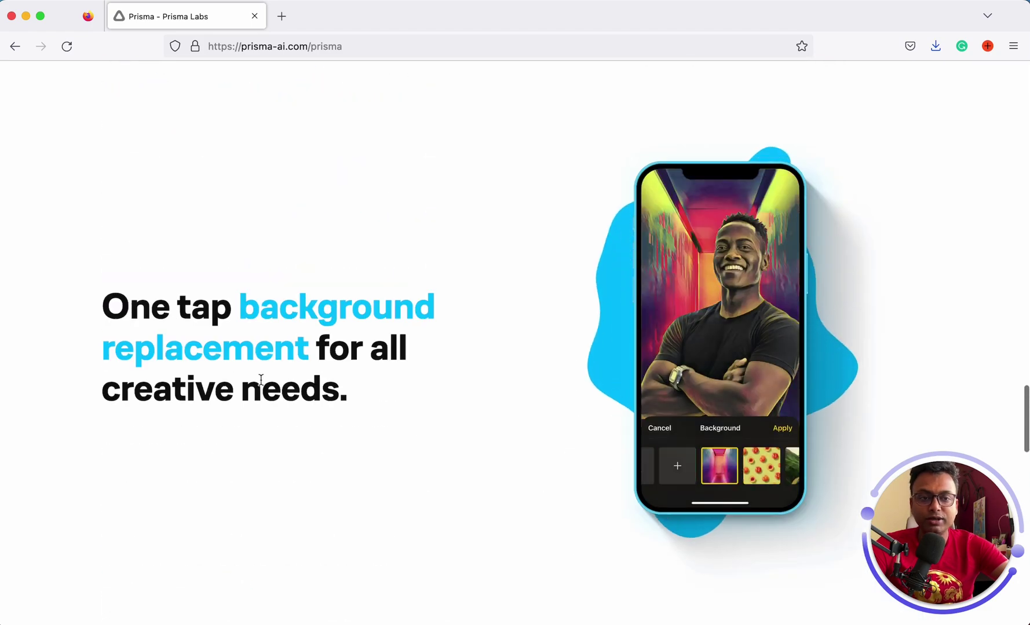
pyautogui.scroll(3, 261, 382)
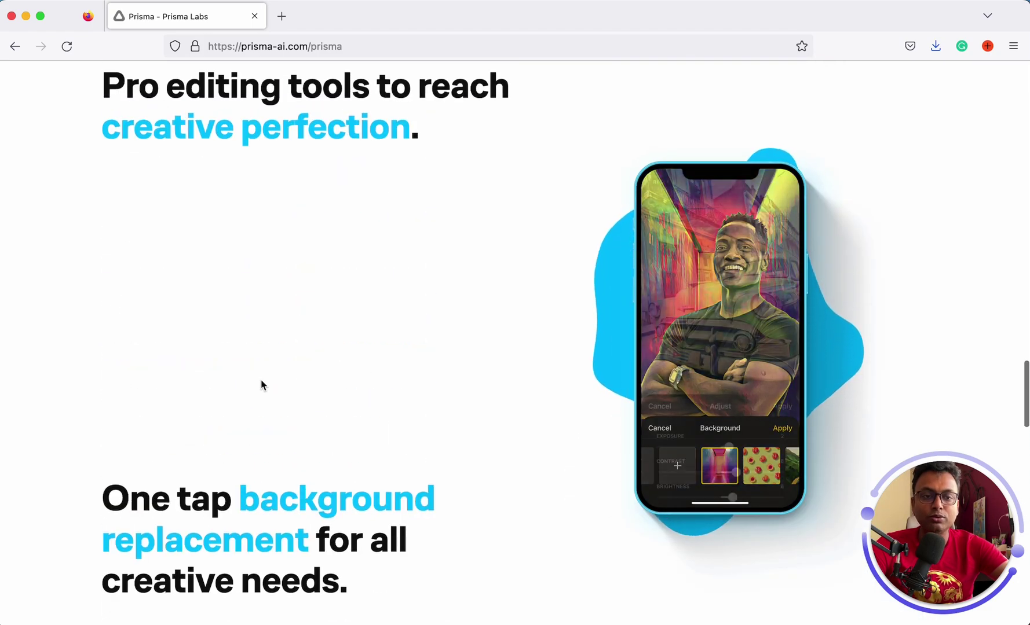
pyautogui.scroll(3, 261, 385)
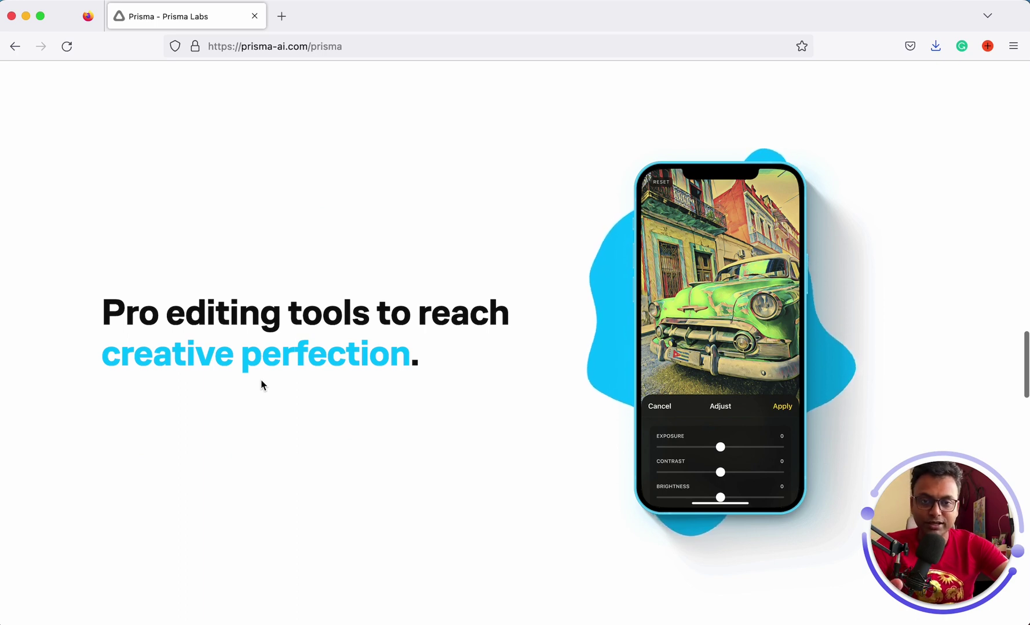
pyautogui.scroll(3, 262, 385)
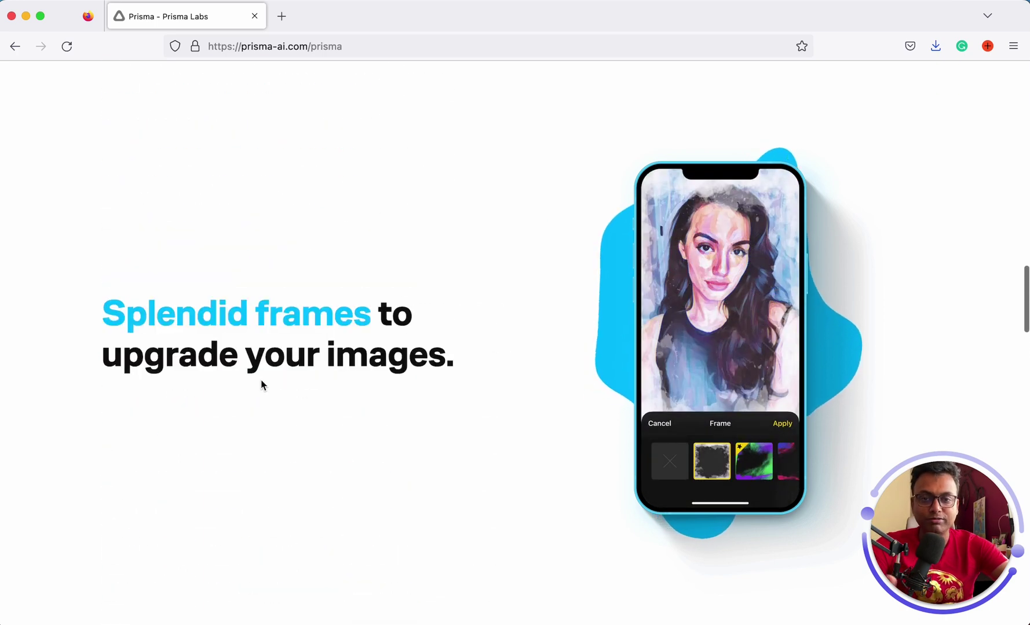
# - Launch the Prisma Web editor from the "Meet Prisma for bigger screens!" section
pyautogui.scroll(-10, 262, 385)
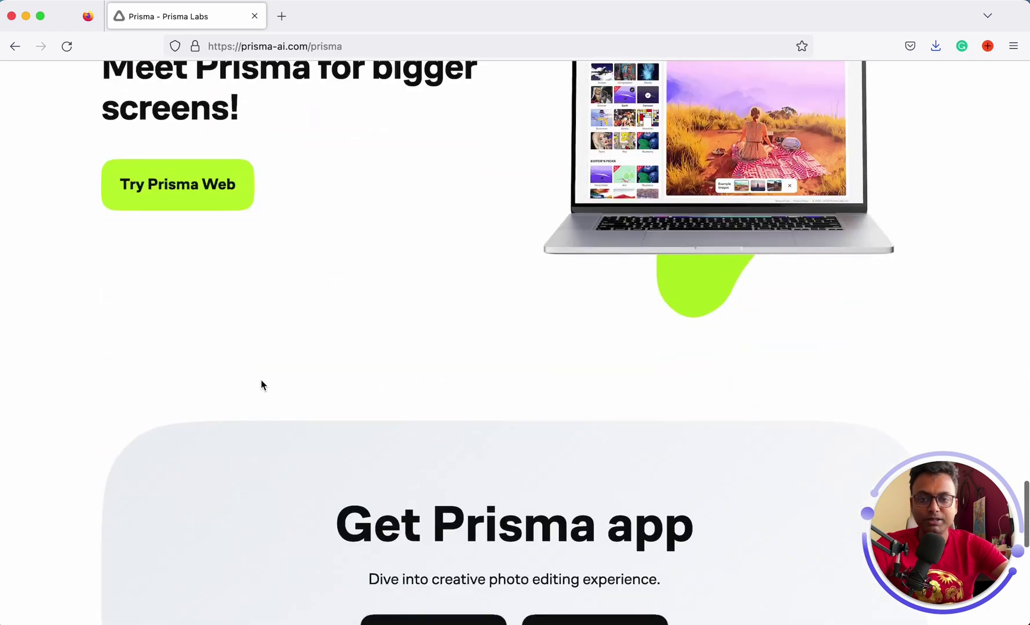
pyautogui.scroll(2, 260, 384)
pyautogui.click(197, 269)
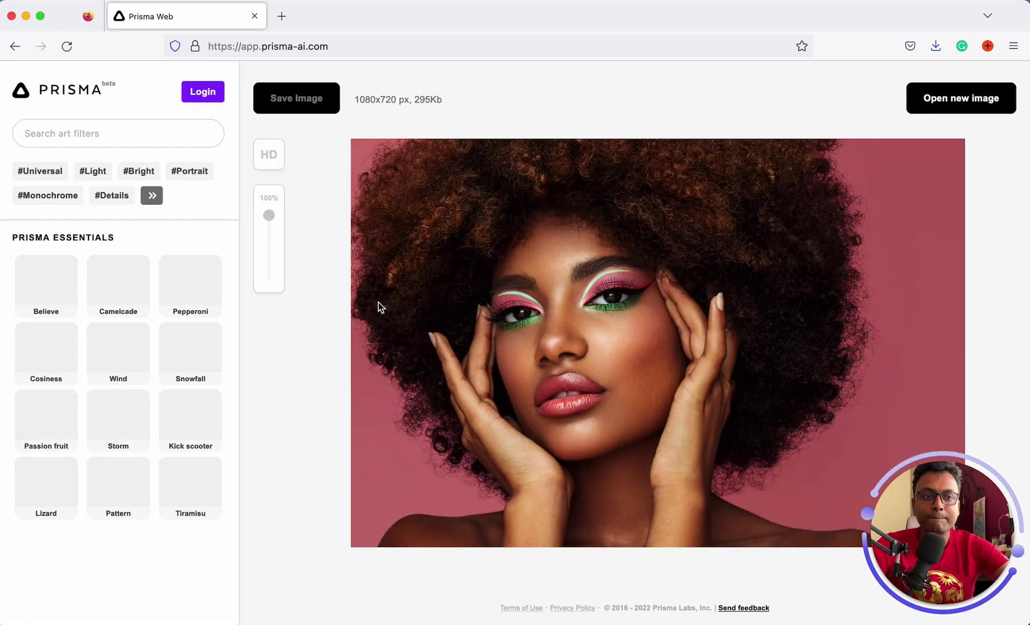
# - Open the photo of a coffee cup on coffee beans from the Unsplash gallery as the new image
pyautogui.click(980, 100)
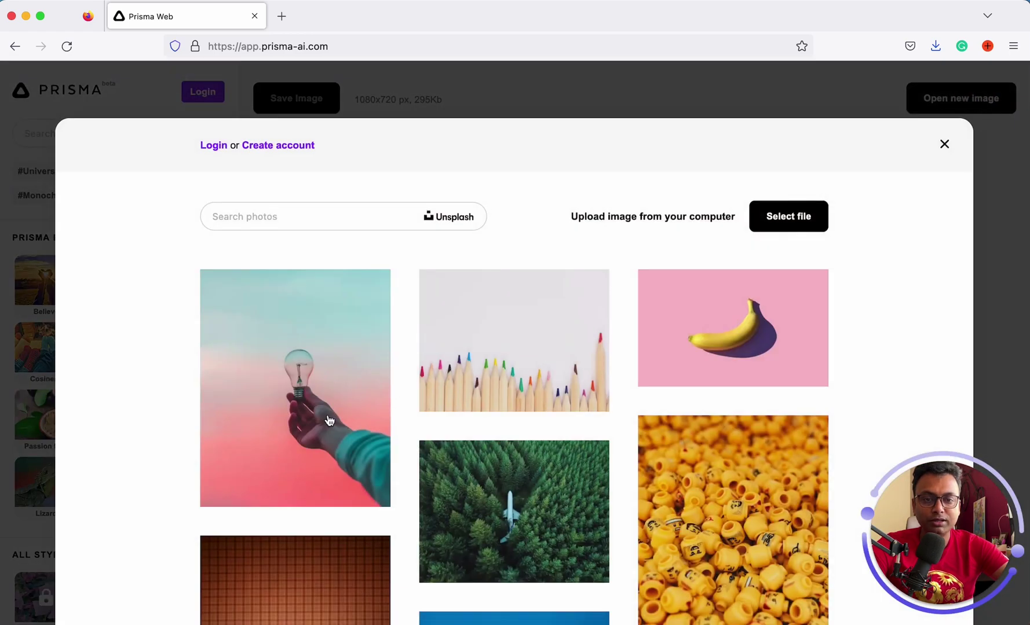
pyautogui.scroll(-3, 329, 420)
pyautogui.scroll(-3, 329, 421)
pyautogui.scroll(-8, 328, 420)
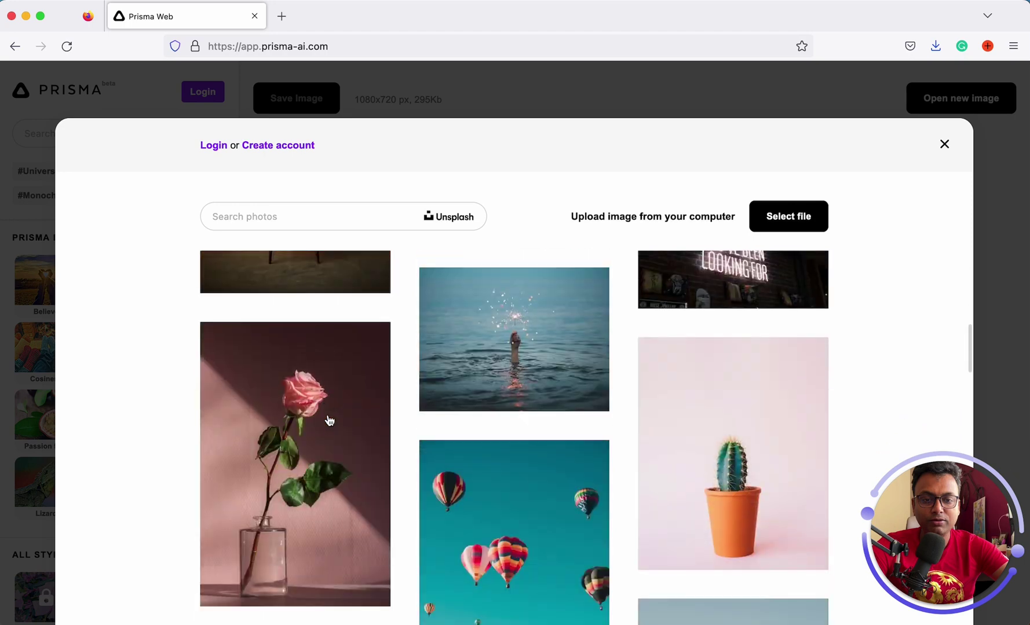
pyautogui.scroll(-5, 329, 421)
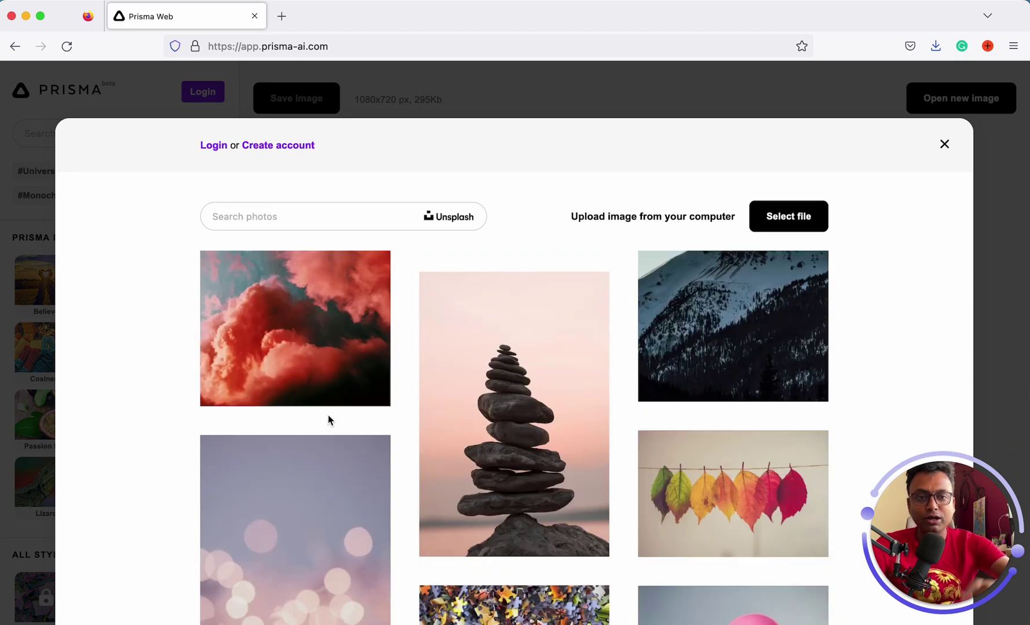
pyautogui.scroll(-3, 327, 419)
pyautogui.scroll(2, 328, 419)
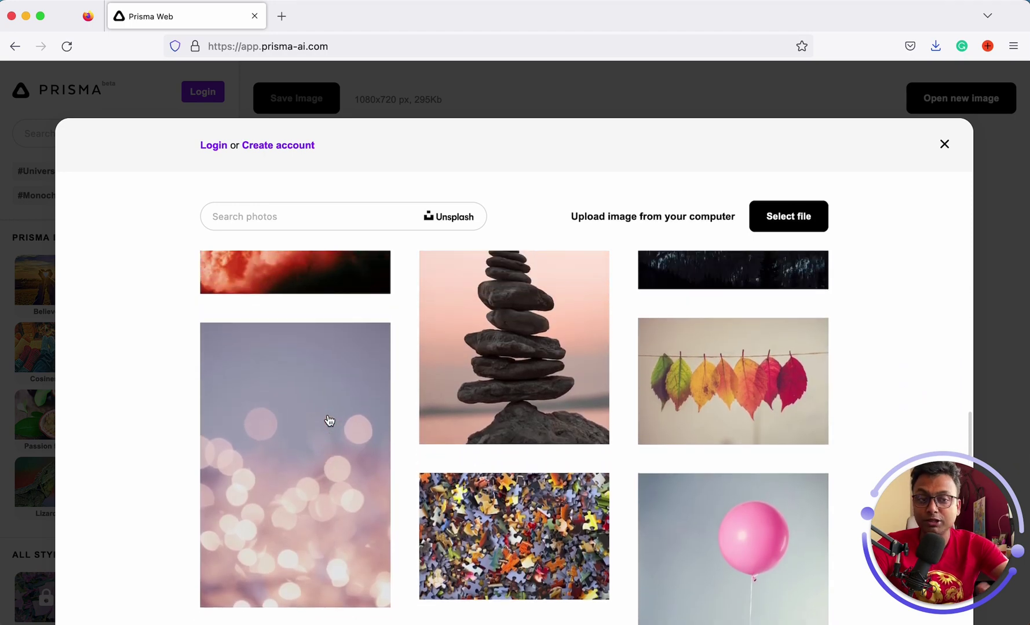
pyautogui.scroll(2, 457, 391)
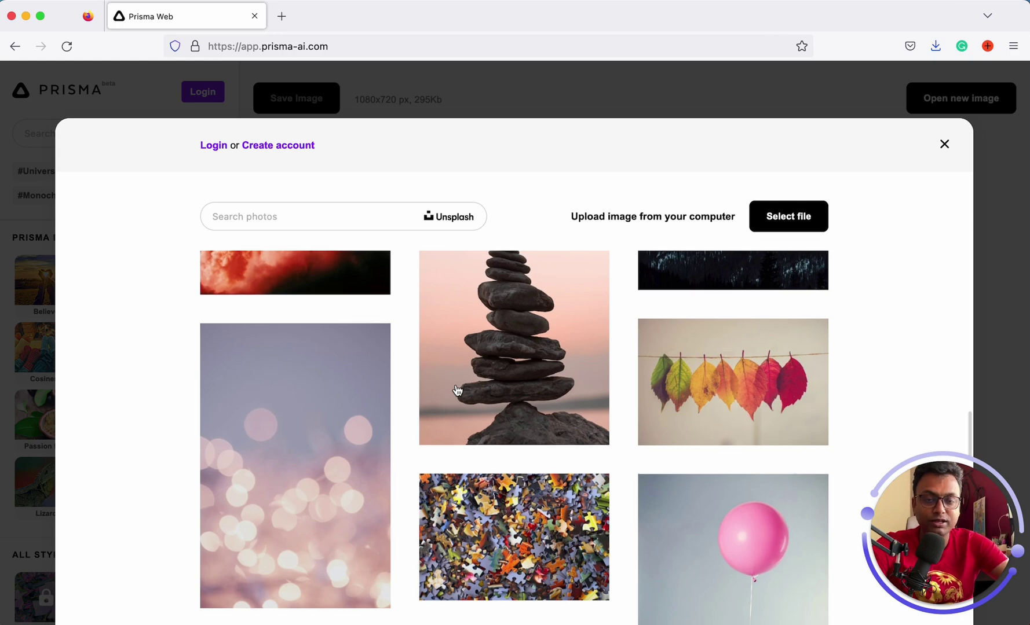
pyautogui.scroll(-8, 480, 391)
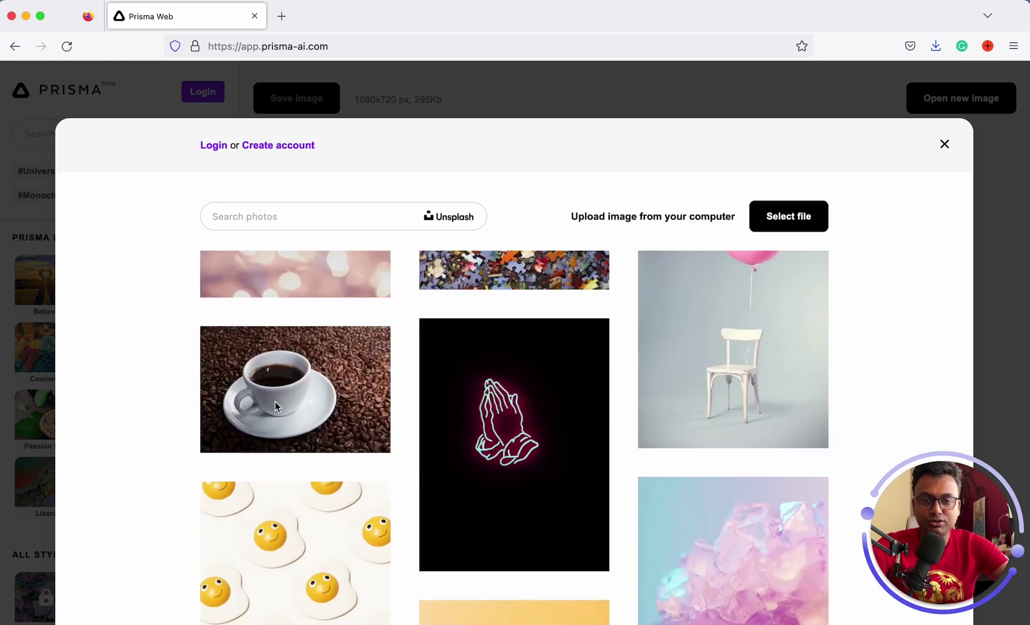
pyautogui.click(276, 406)
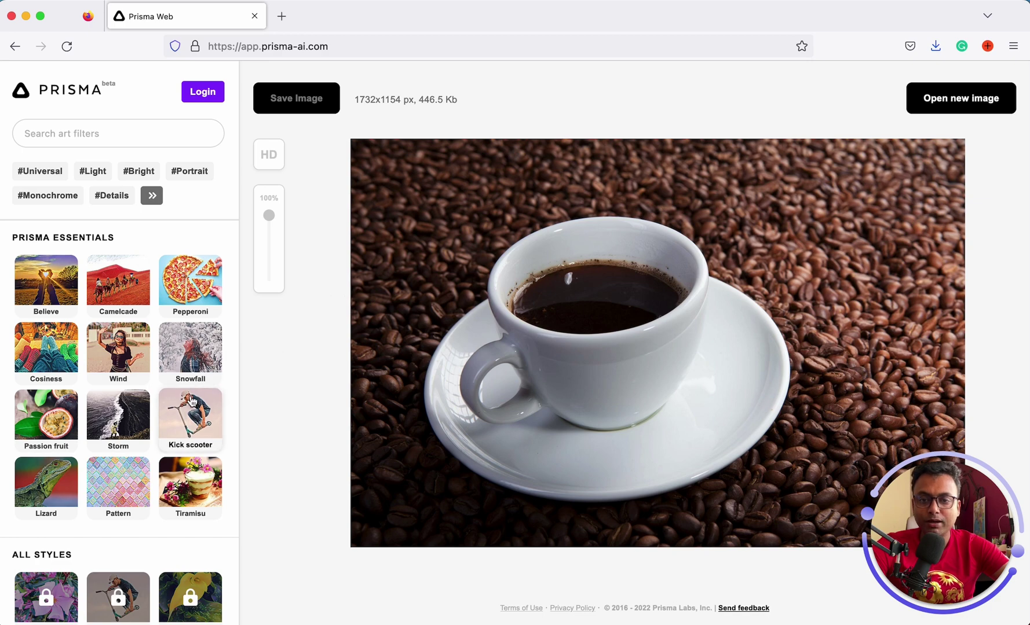
# - Apply the Storm art filter to the coffee cup photo and set its intensity to 54%
pyautogui.click(130, 419)
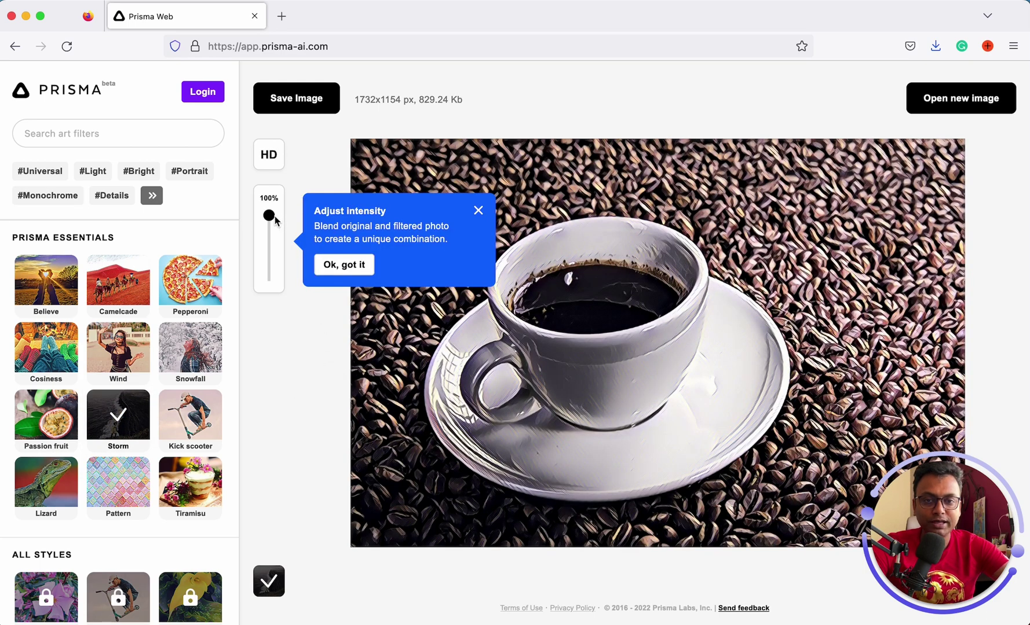
pyautogui.moveTo(275, 219); pyautogui.dragTo(270, 243)
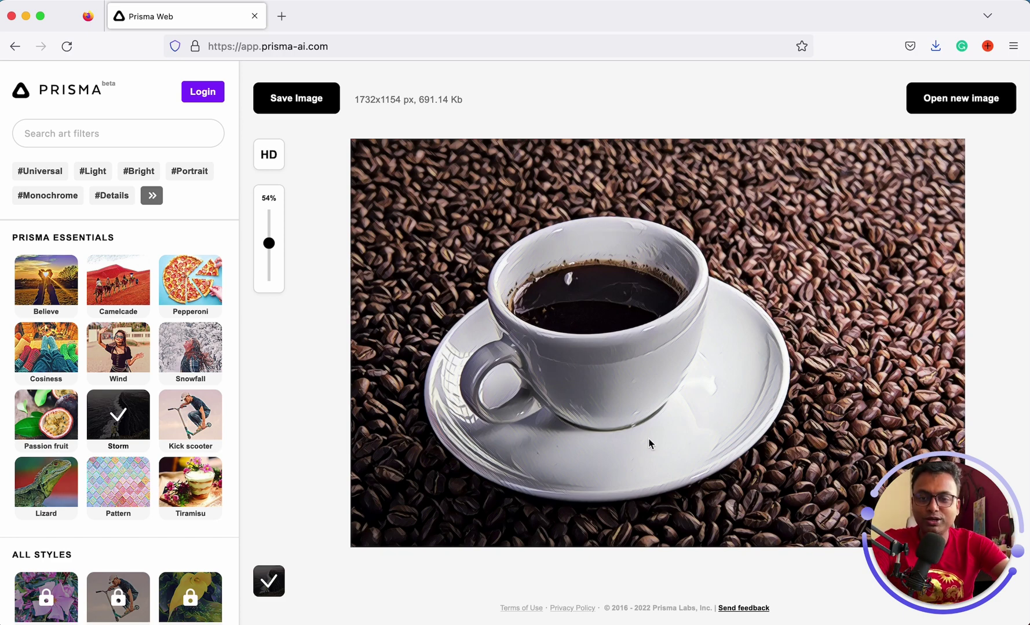
# - Choose the locked Kick scooter filter under All Styles and log in with Google to use it
pyautogui.scroll(-15, 168, 453)
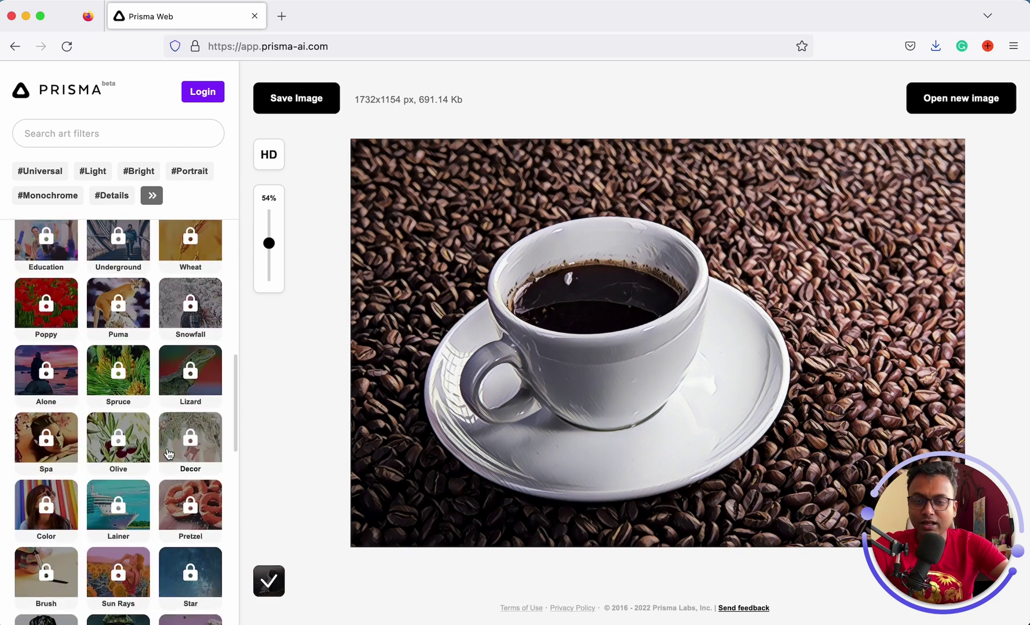
pyautogui.scroll(-5, 168, 453)
pyautogui.scroll(15, 168, 453)
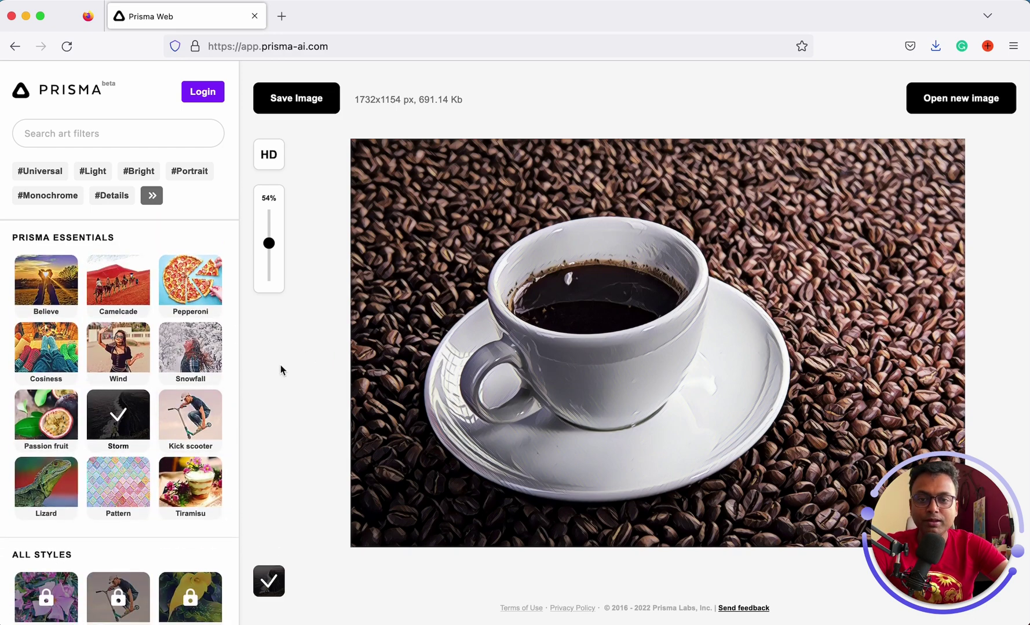
pyautogui.click(130, 596)
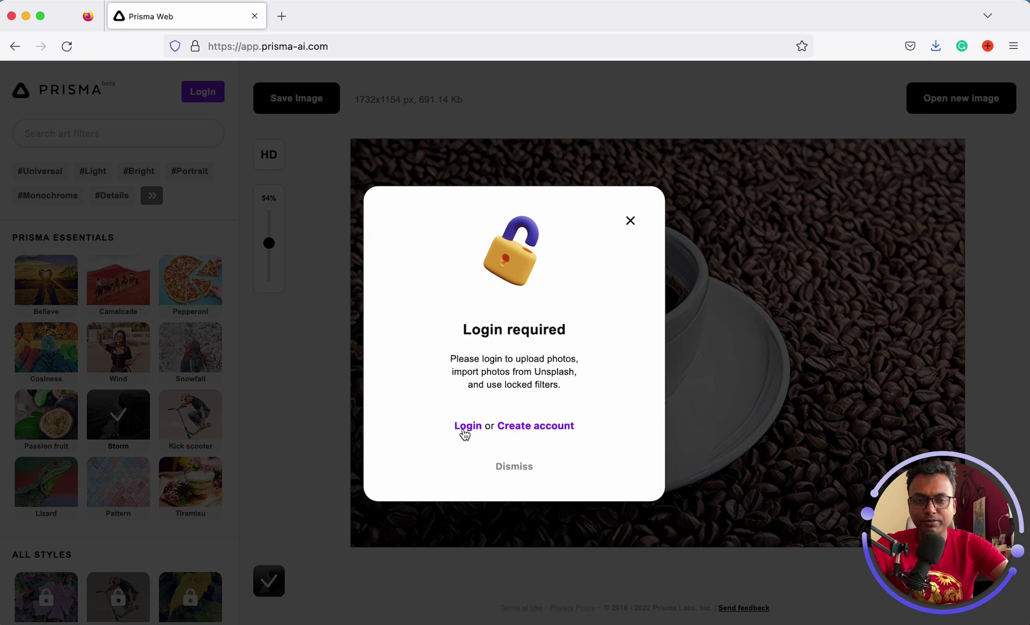
pyautogui.click(502, 431)
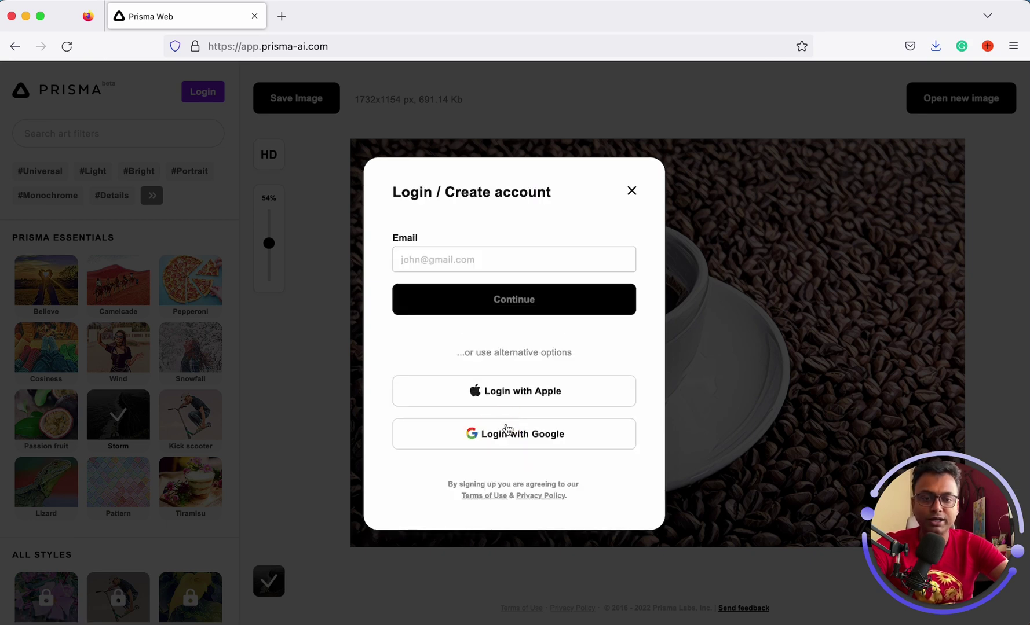
pyautogui.click(505, 435)
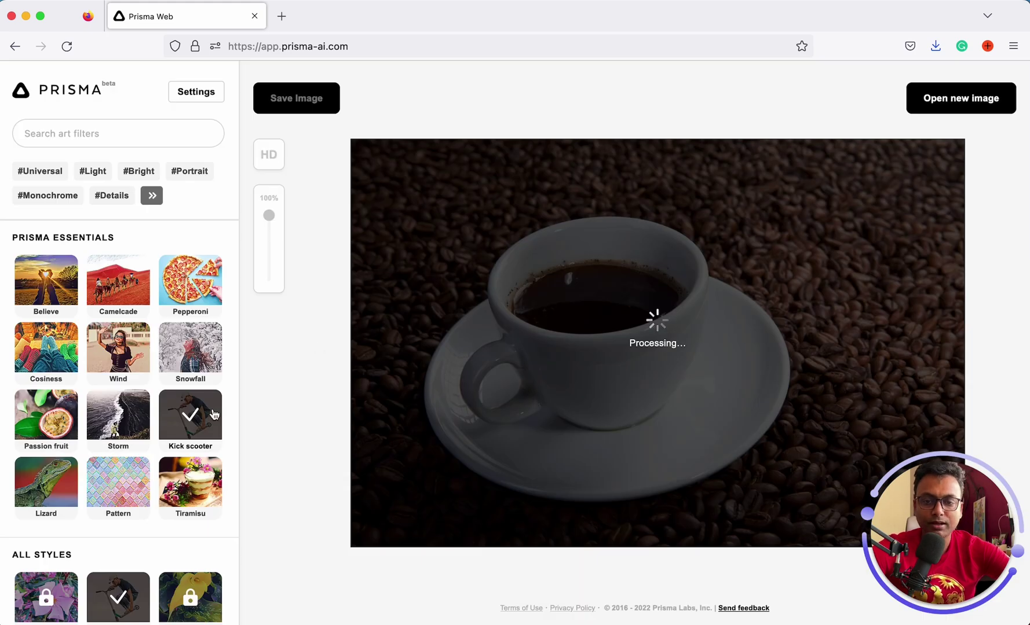
# - Try the locked Flora filter under All Styles to view the upgrade plans, and dismiss the plan comparison
pyautogui.scroll(-5, 148, 487)
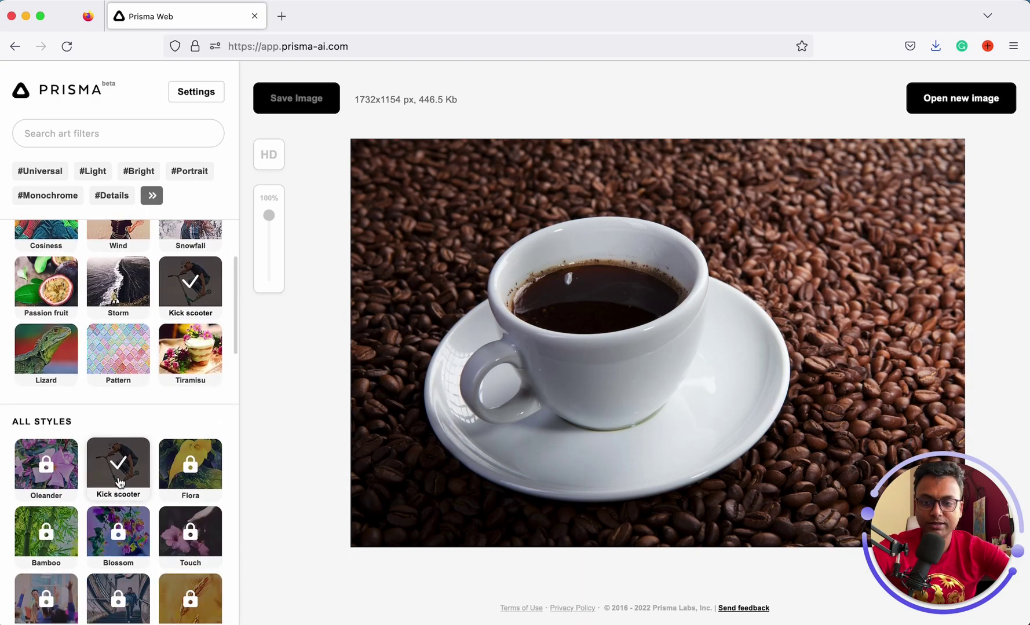
pyautogui.scroll(-4, 127, 485)
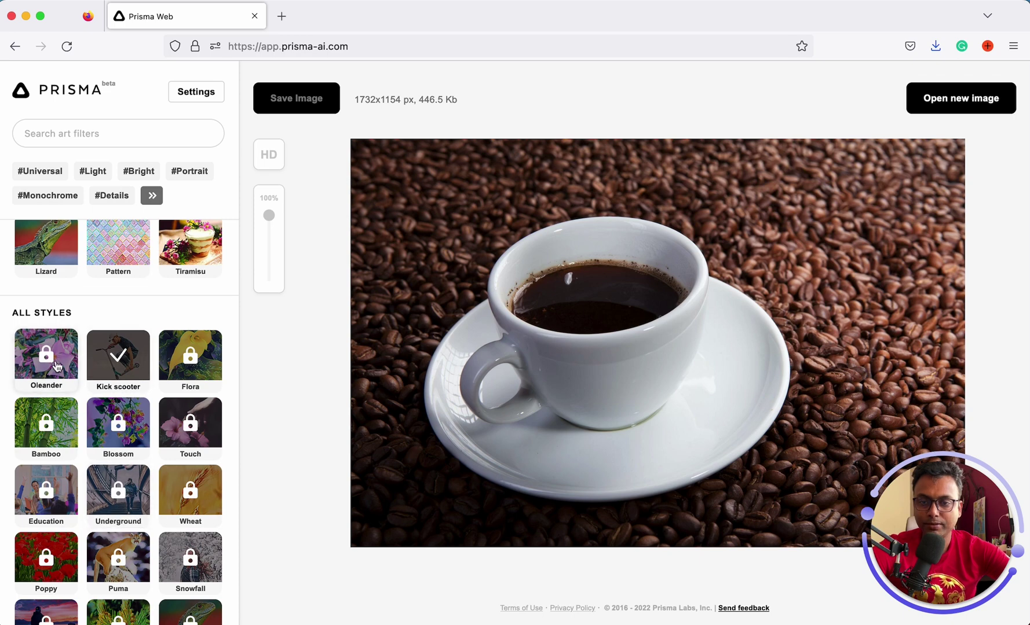
pyautogui.click(187, 364)
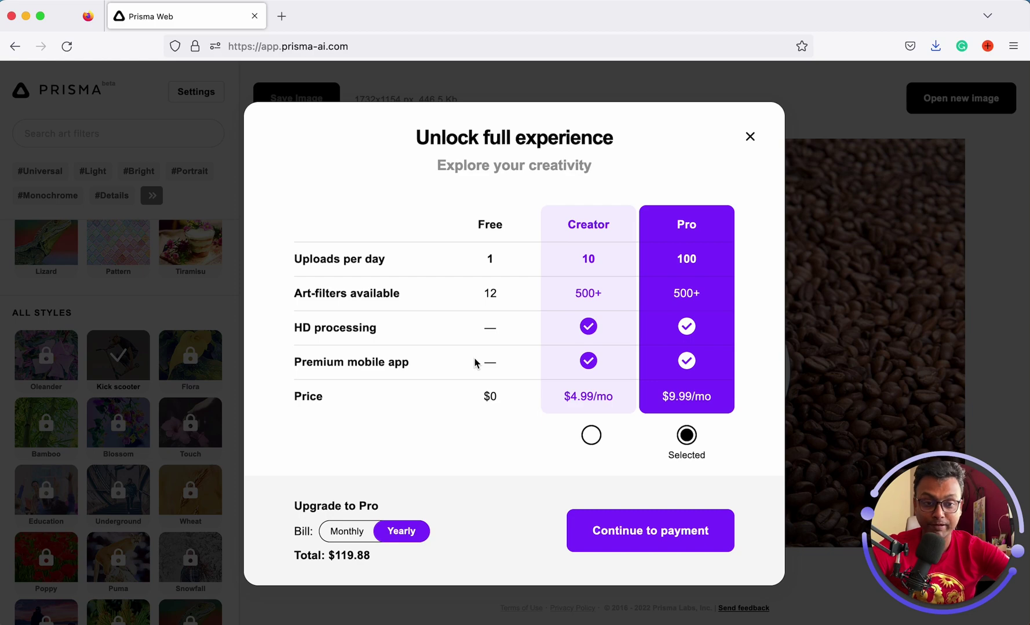
pyautogui.click(749, 136)
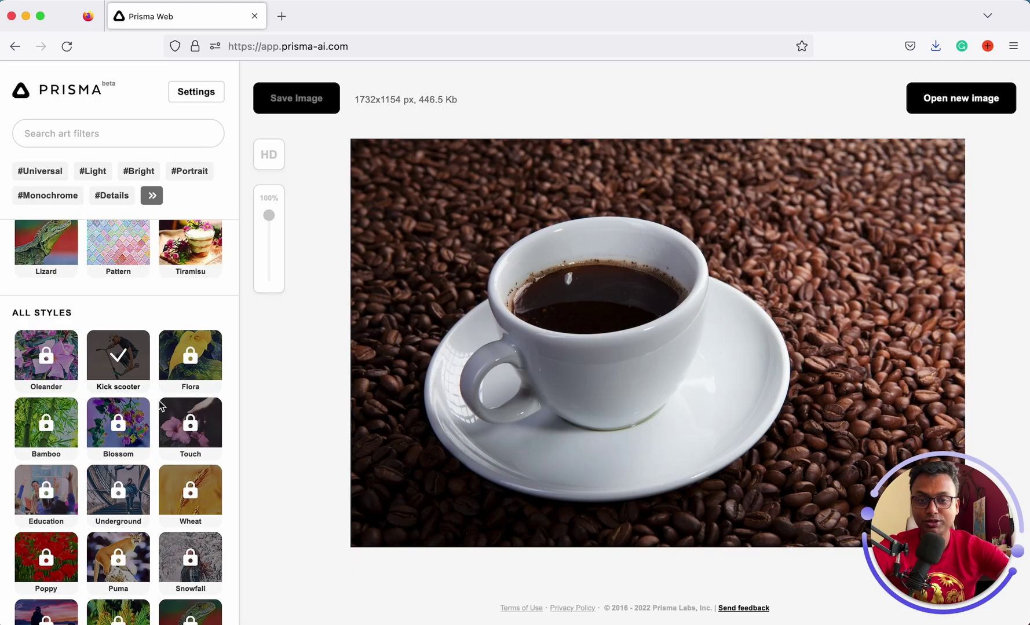
# - Filter the art styles by the #Details tag and browse the matching filters
pyautogui.scroll(-10, 161, 407)
pyautogui.scroll(10, 161, 406)
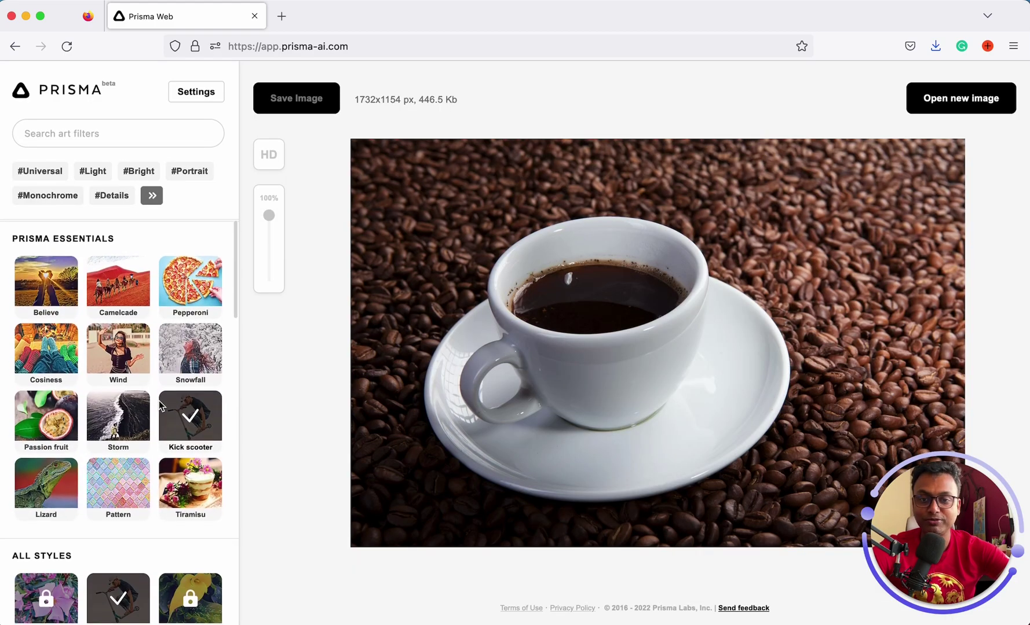
pyautogui.click(118, 198)
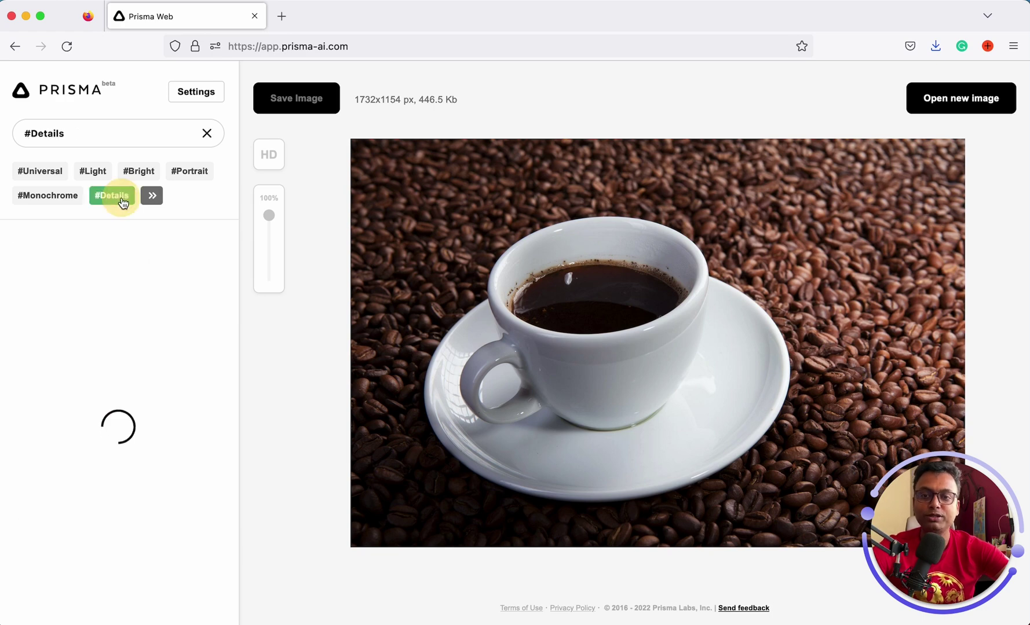
pyautogui.scroll(-10, 159, 404)
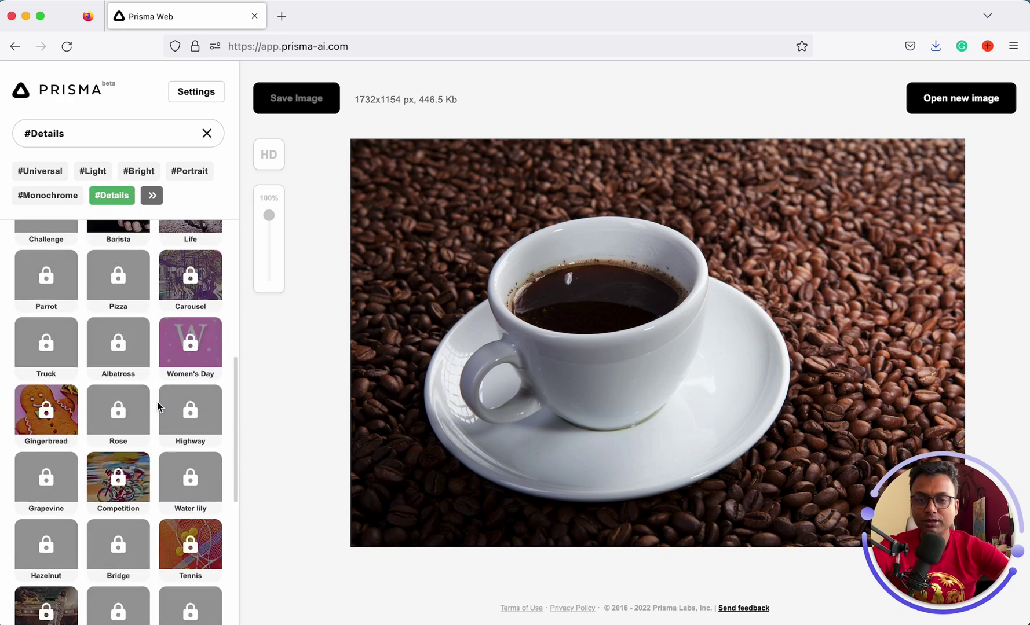
# - Clear the #Details tag filter so that all art styles are listed again
pyautogui.scroll(3, 159, 407)
pyautogui.scroll(7, 157, 405)
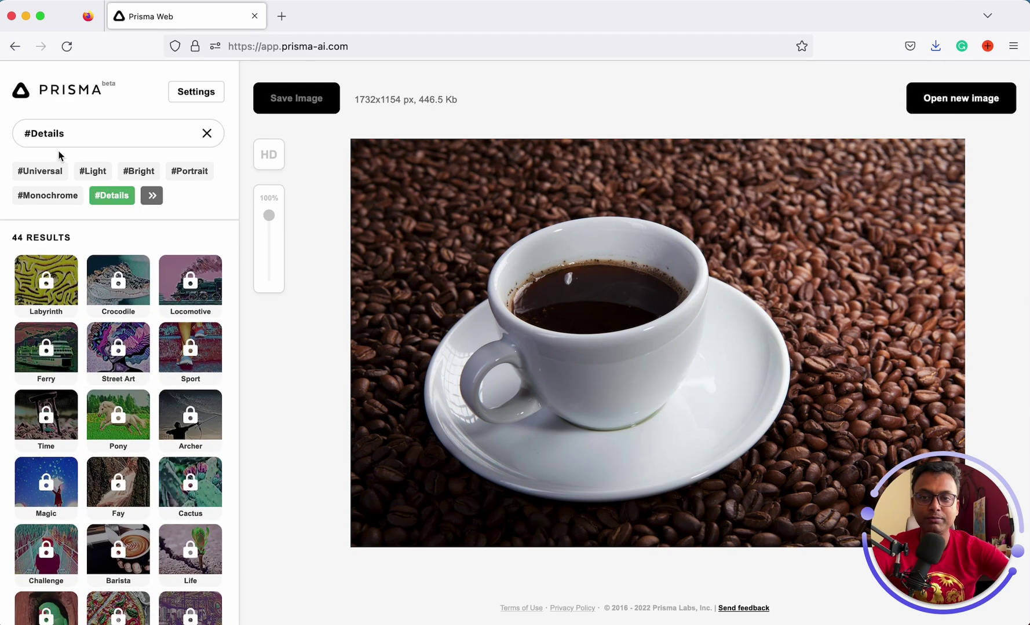
pyautogui.click(85, 135)
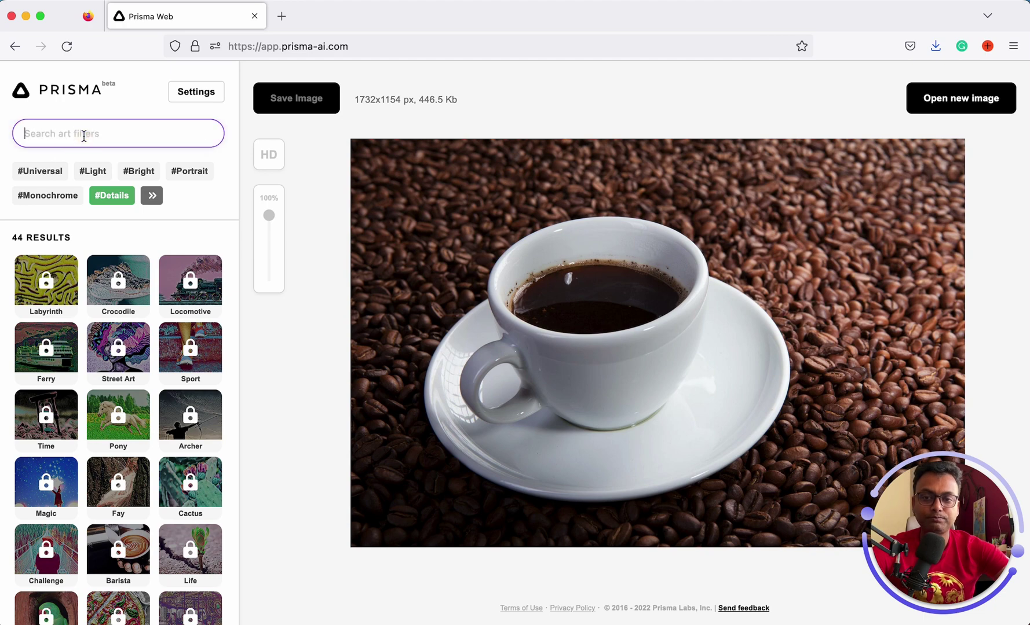
pyautogui.click(111, 197)
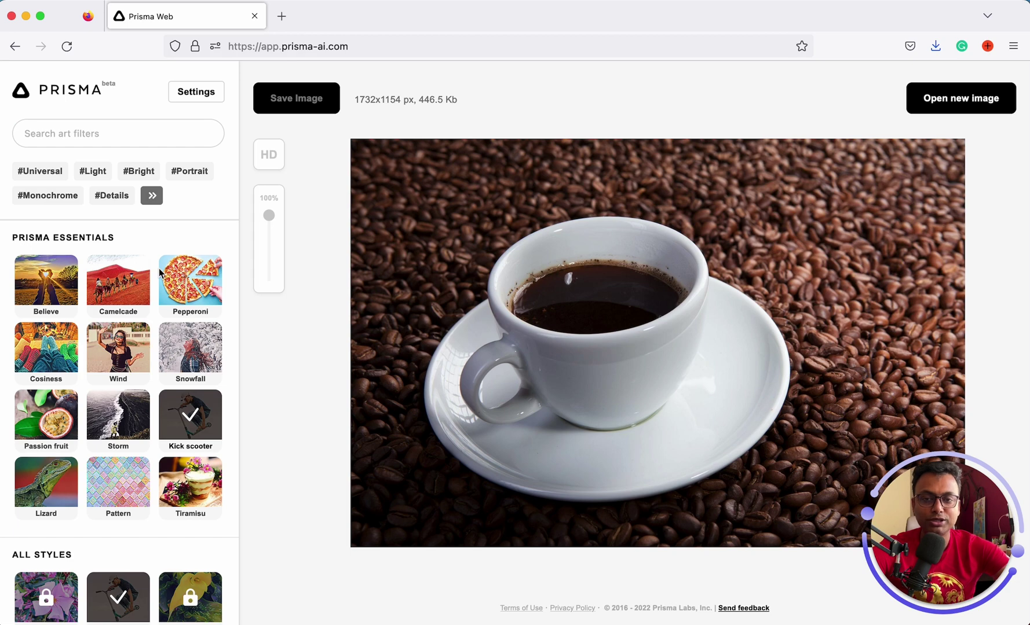
# - Apply the Believe art filter from Prisma Essentials to the coffee cup photo
pyautogui.click(61, 290)
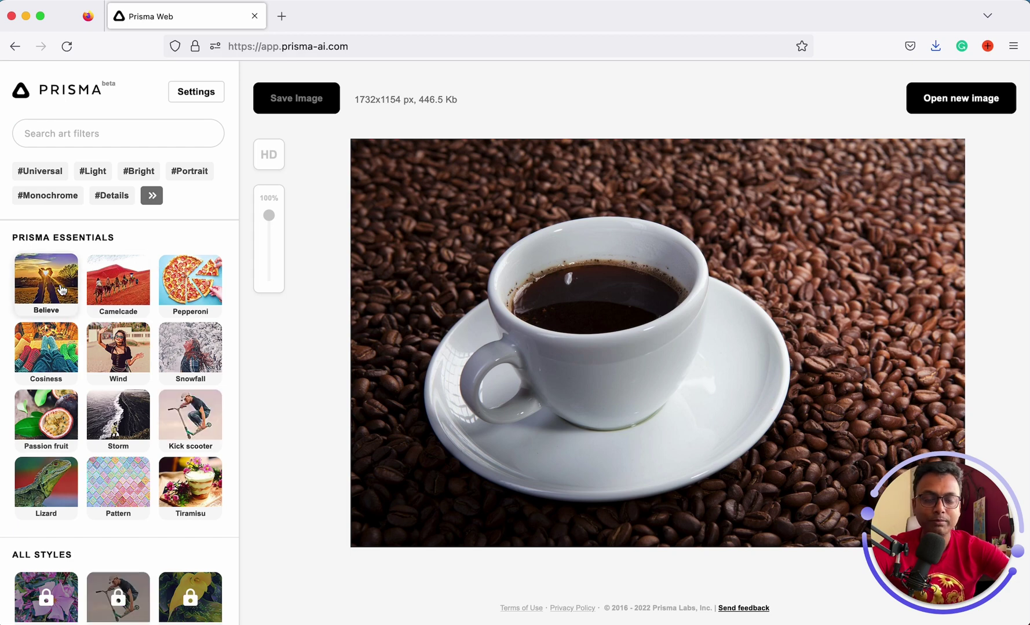
pyautogui.click(391, 312)
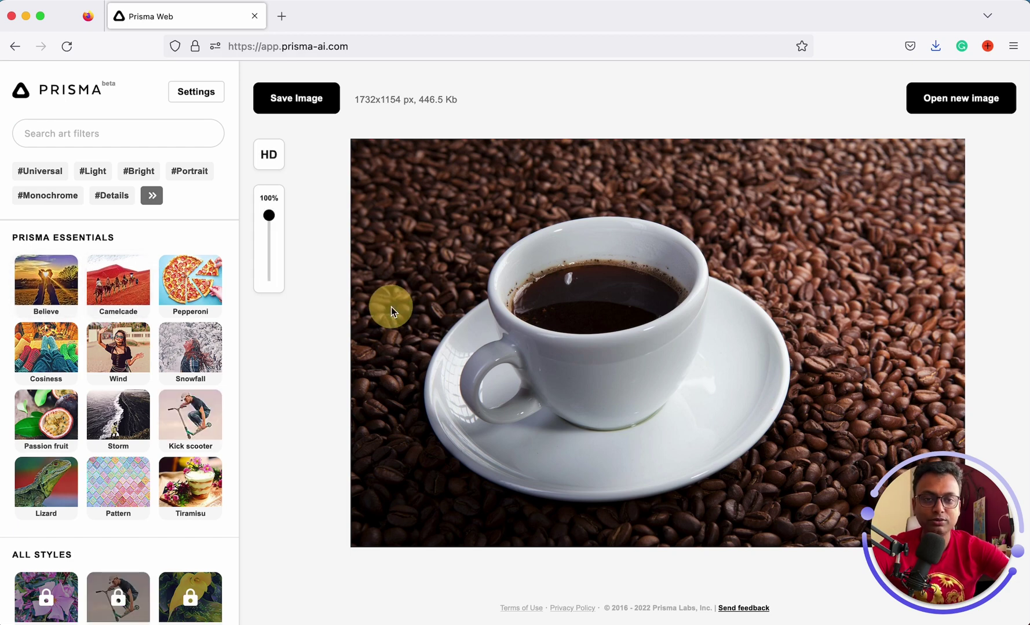
pyautogui.click(74, 299)
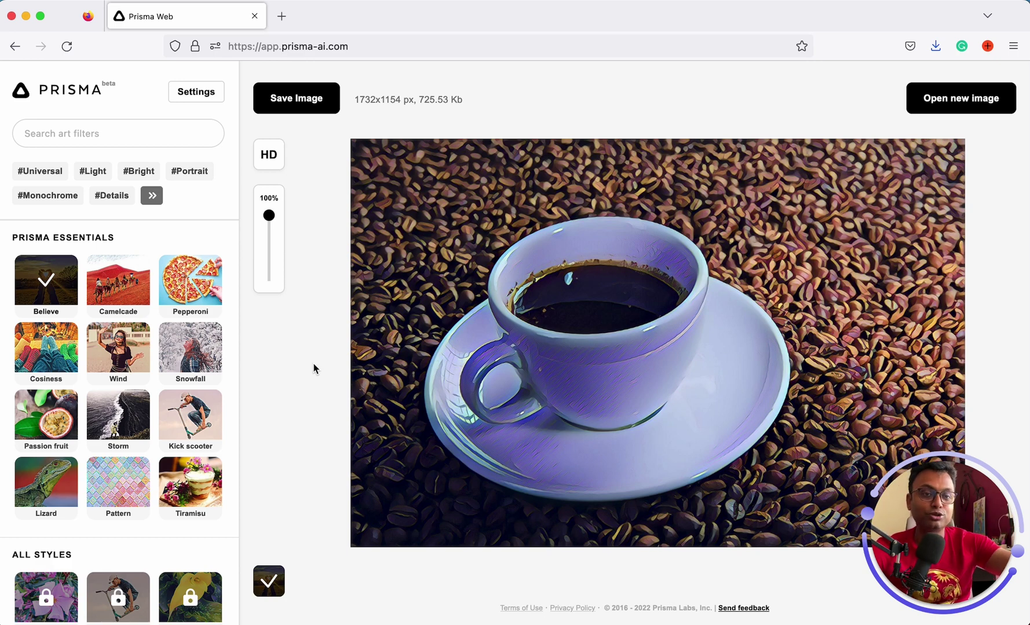
# - Apply the Cosiness art filter to the photo and compare it with the Believe version, ending on Cosiness
pyautogui.click(54, 349)
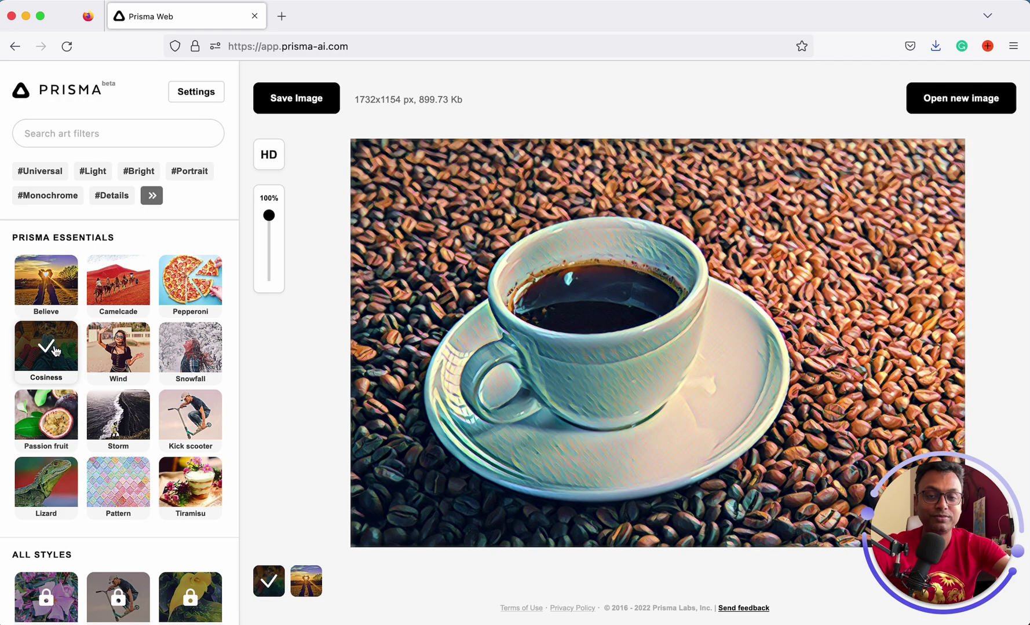
pyautogui.click(305, 581)
pyautogui.click(278, 586)
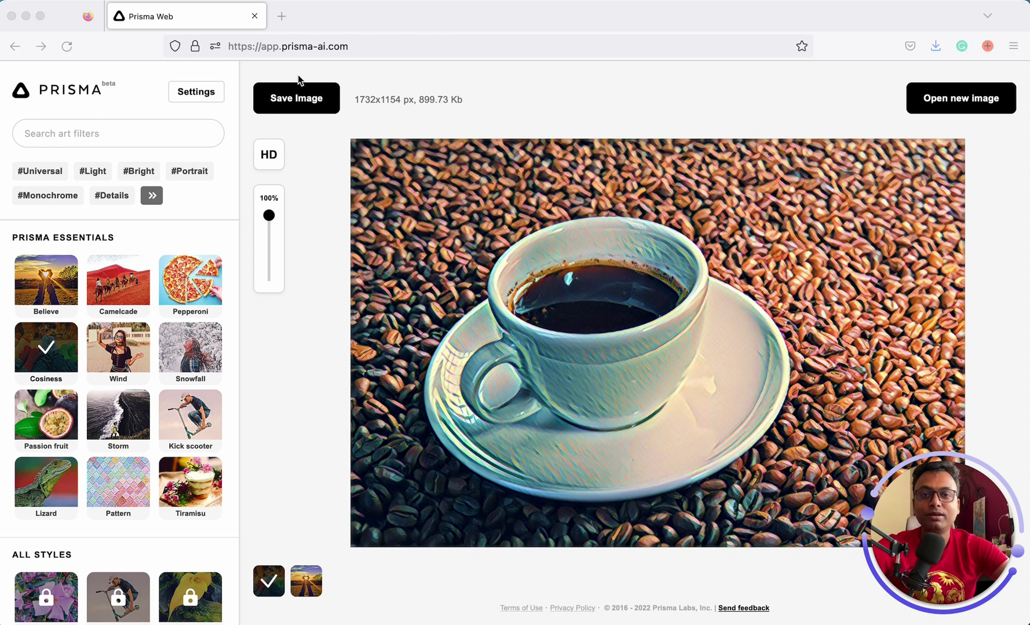
pyautogui.click(440, 88)
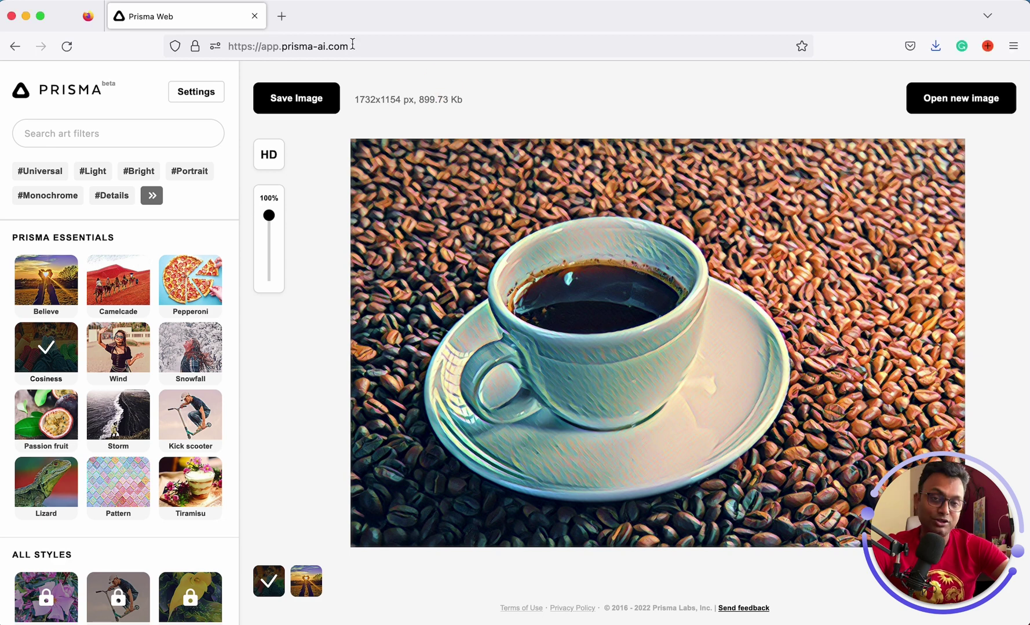
# - Open rytr.me in a new browser tab and start the Rytr writing workspace
pyautogui.click(281, 16)
pyautogui.write('https://rytr.me')
pyautogui.press('Return')
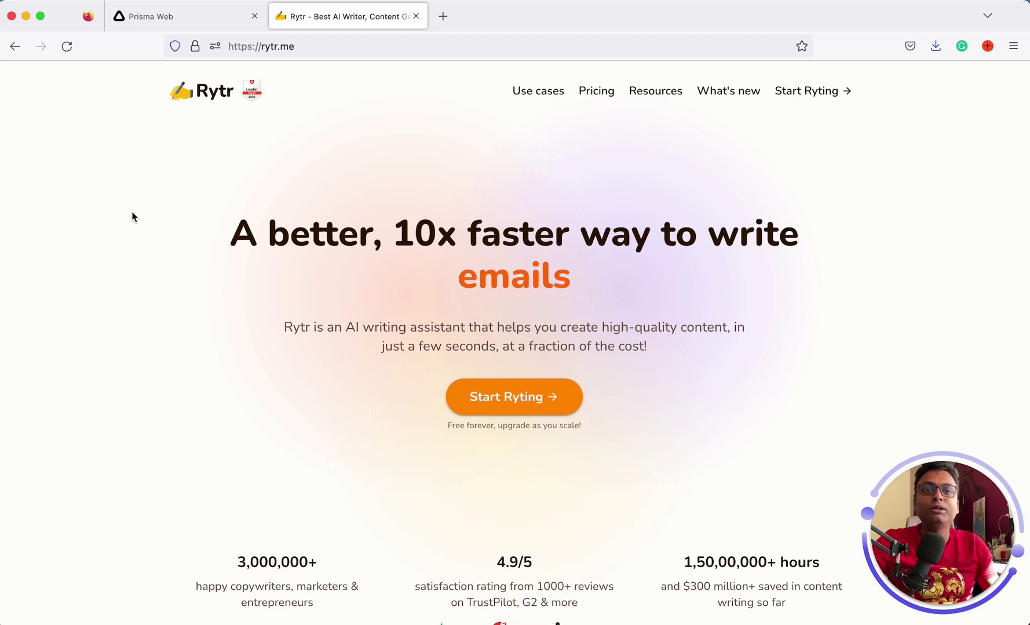
pyautogui.click(517, 399)
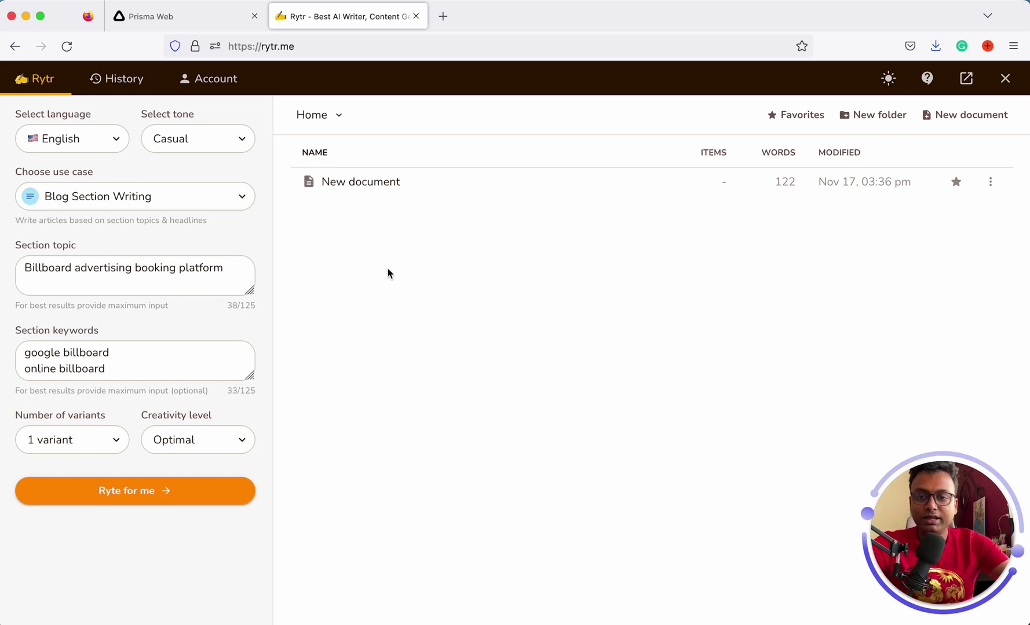
# - Set the writing tone to Formal and the use case to Call To Action
pyautogui.click(96, 275)
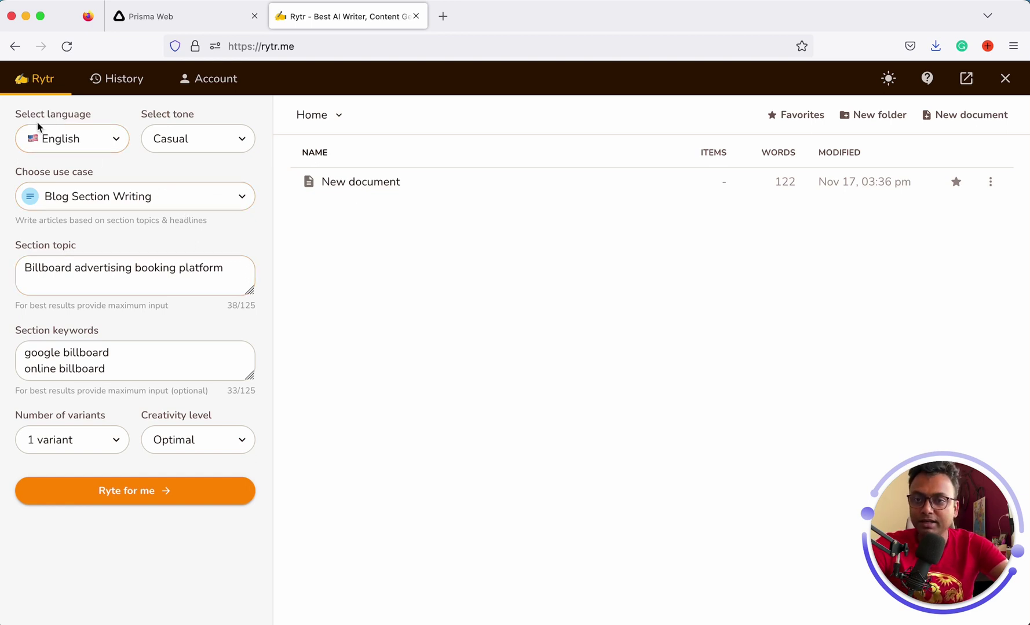
pyautogui.click(170, 142)
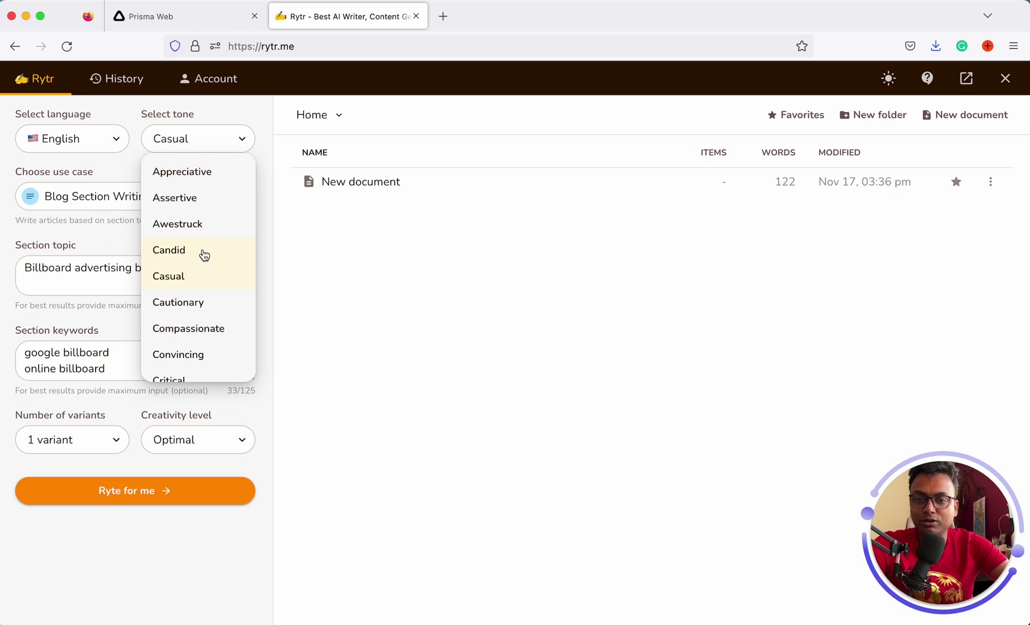
pyautogui.scroll(-4, 206, 277)
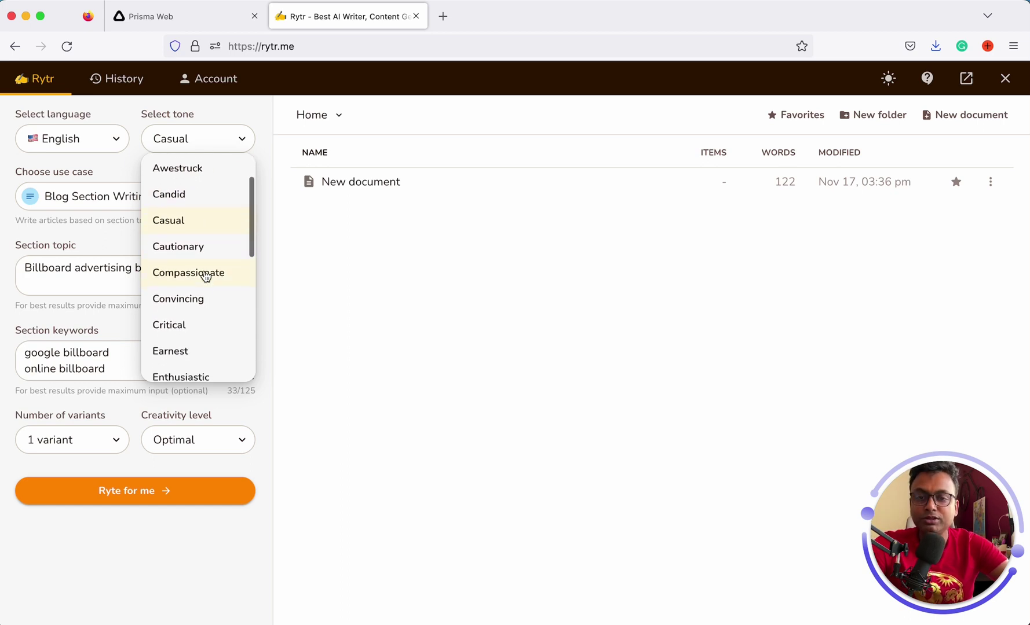
pyautogui.scroll(-2, 205, 276)
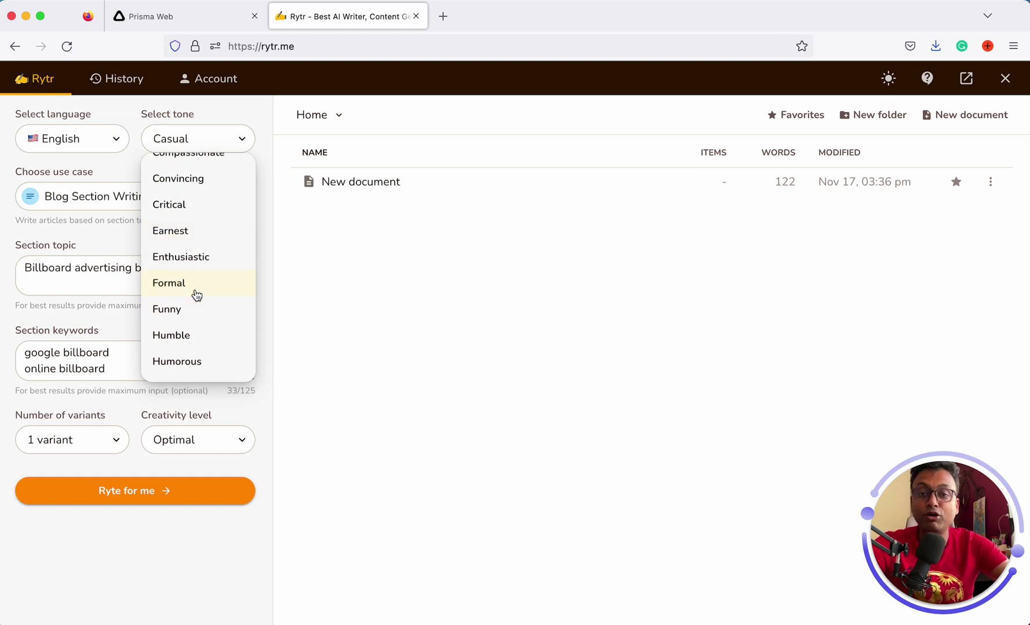
pyautogui.click(195, 287)
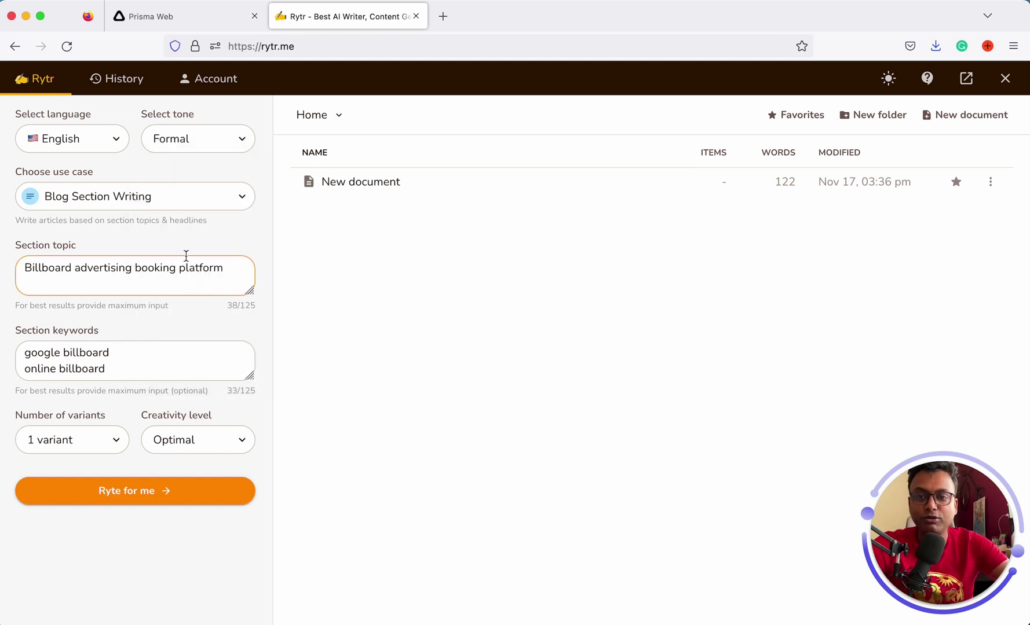
pyautogui.click(177, 209)
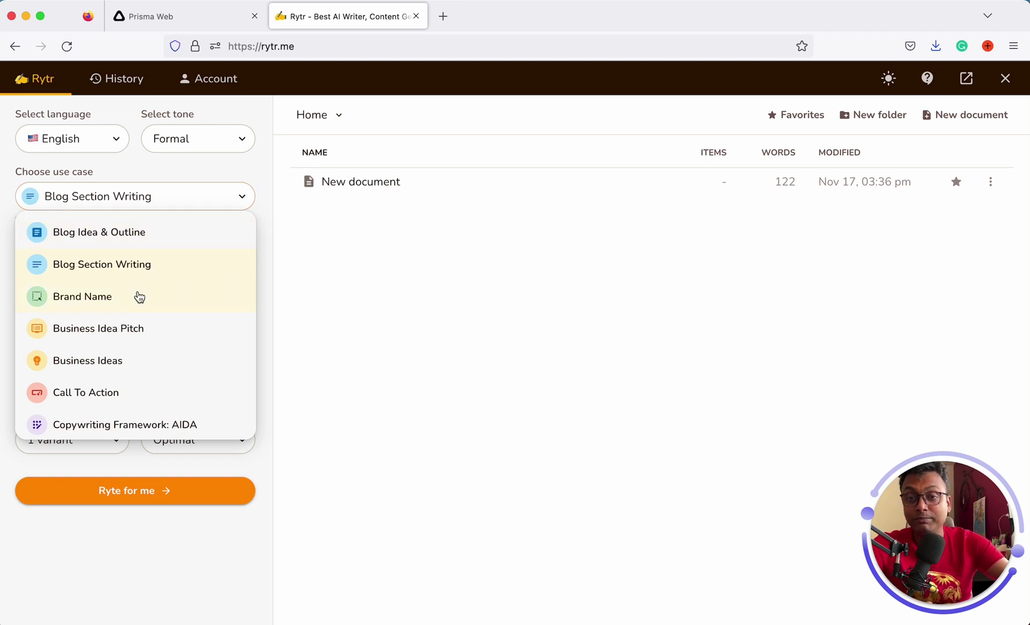
pyautogui.click(112, 392)
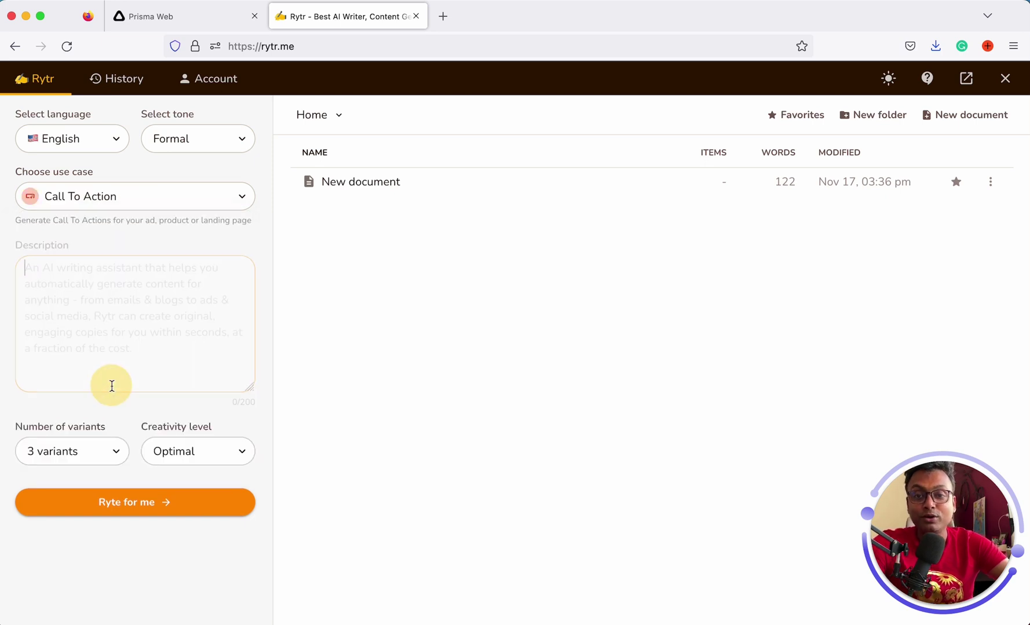
# - Enter Register, Sign In, Free and Register Now on separate lines as the description, and generate the call-to-action copy
pyautogui.click(102, 325)
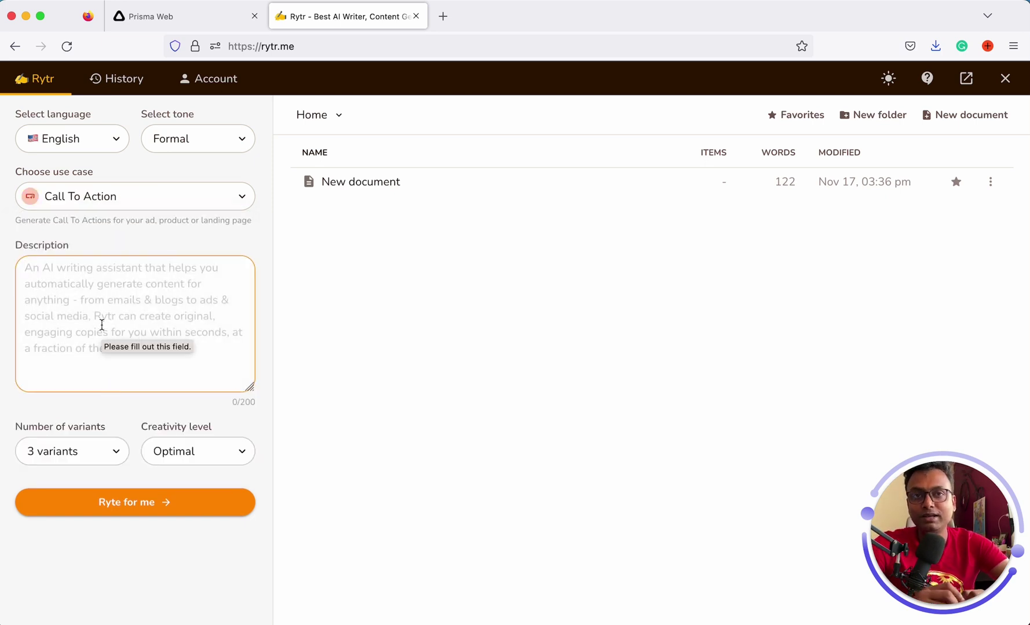
pyautogui.write('Register')
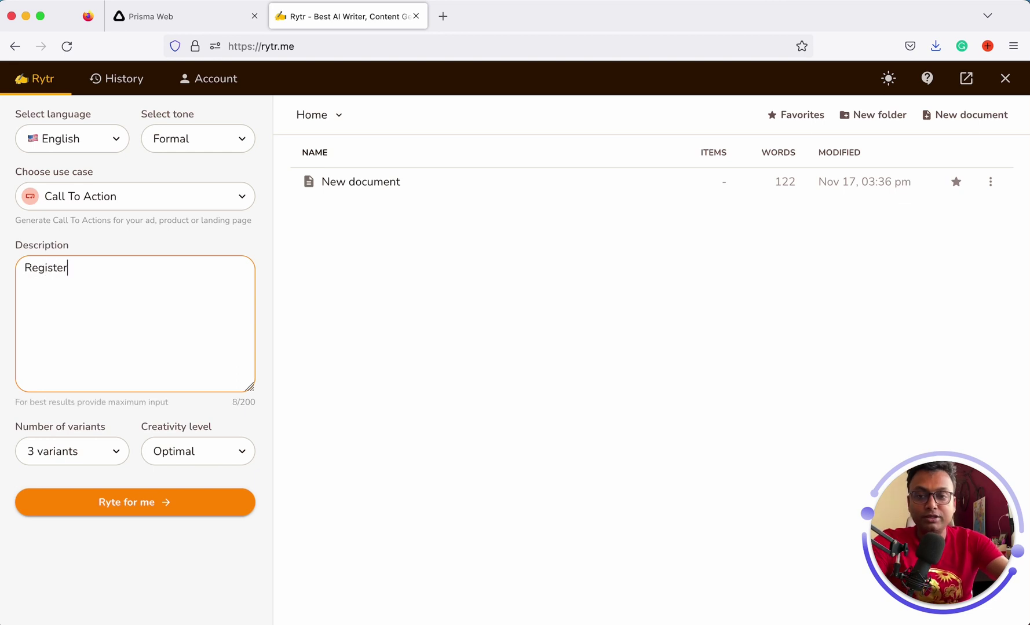
pyautogui.press('Return')
pyautogui.write('Sign In')
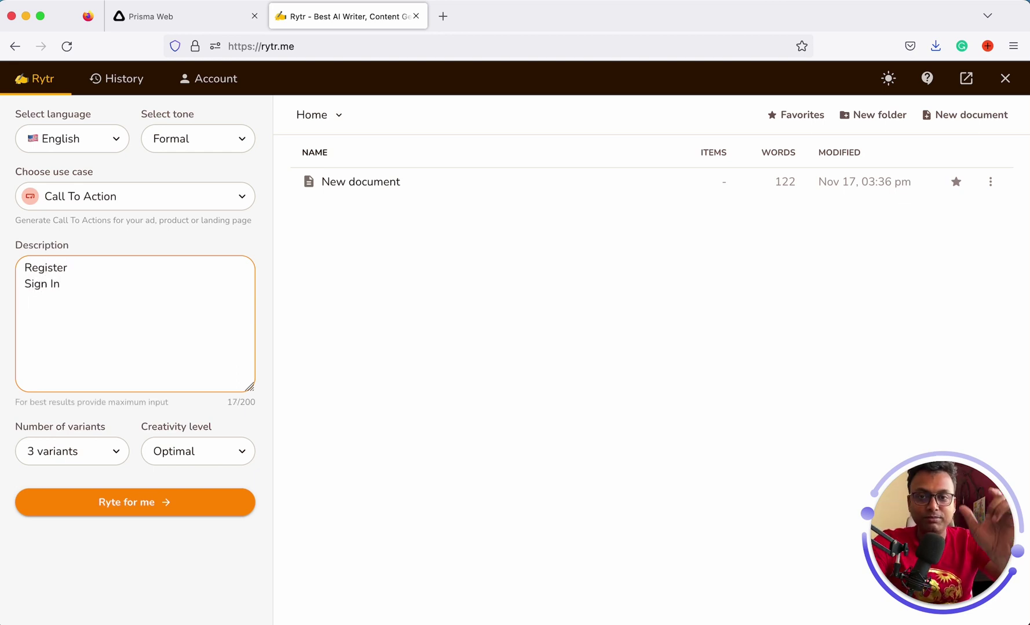
pyautogui.press('Return')
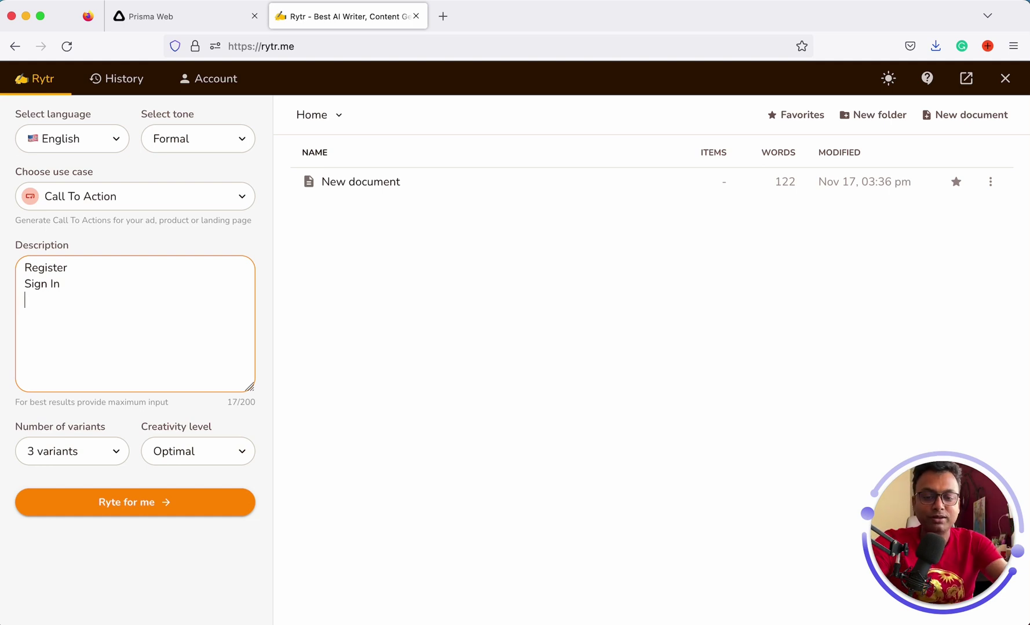
pyautogui.write('Free ')
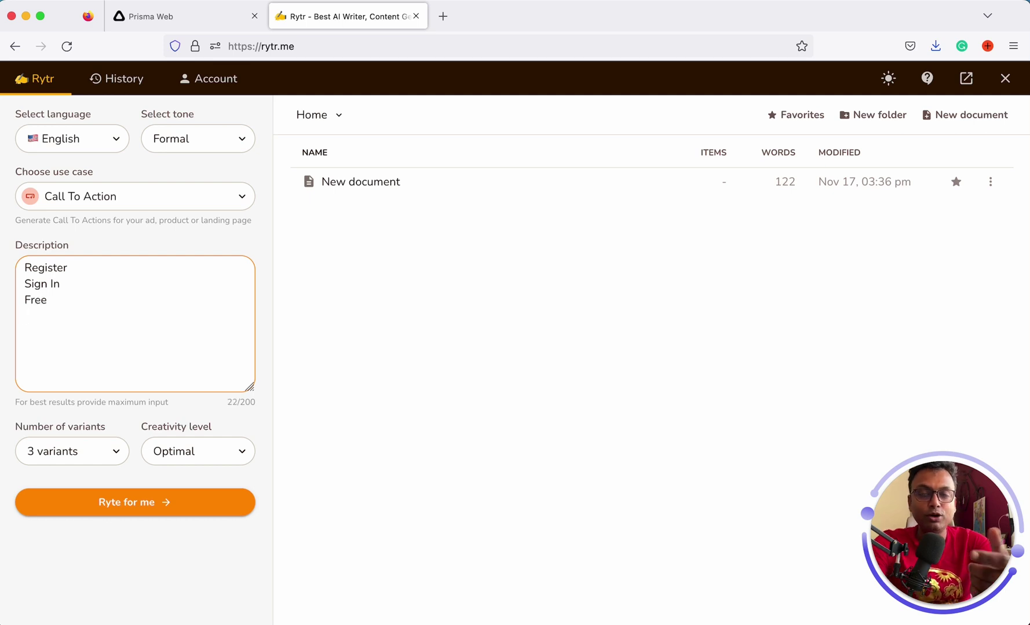
pyautogui.write('Regist')
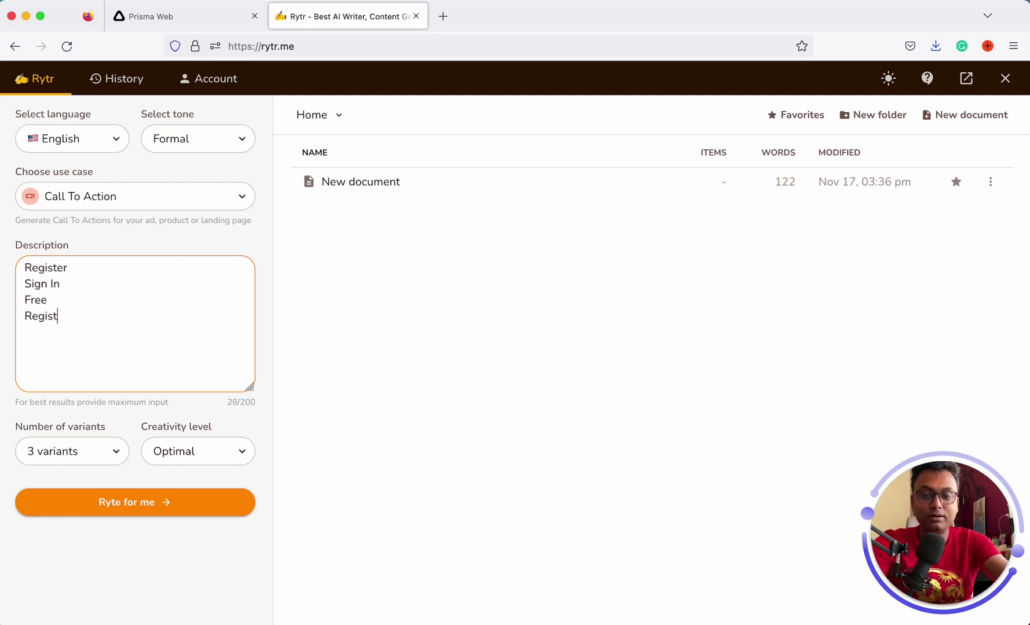
pyautogui.write('er Now')
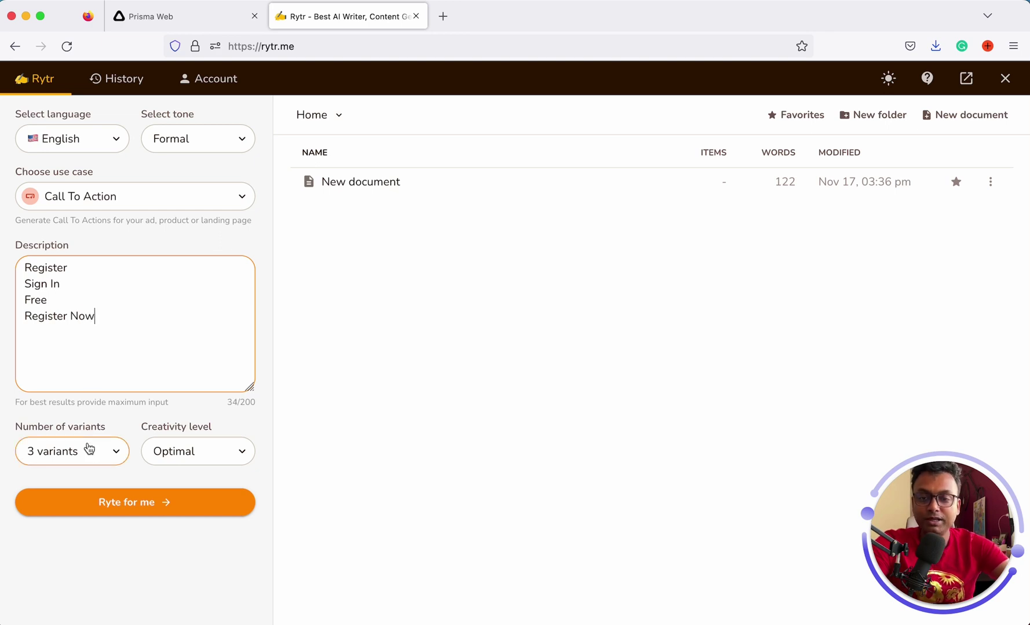
pyautogui.click(128, 510)
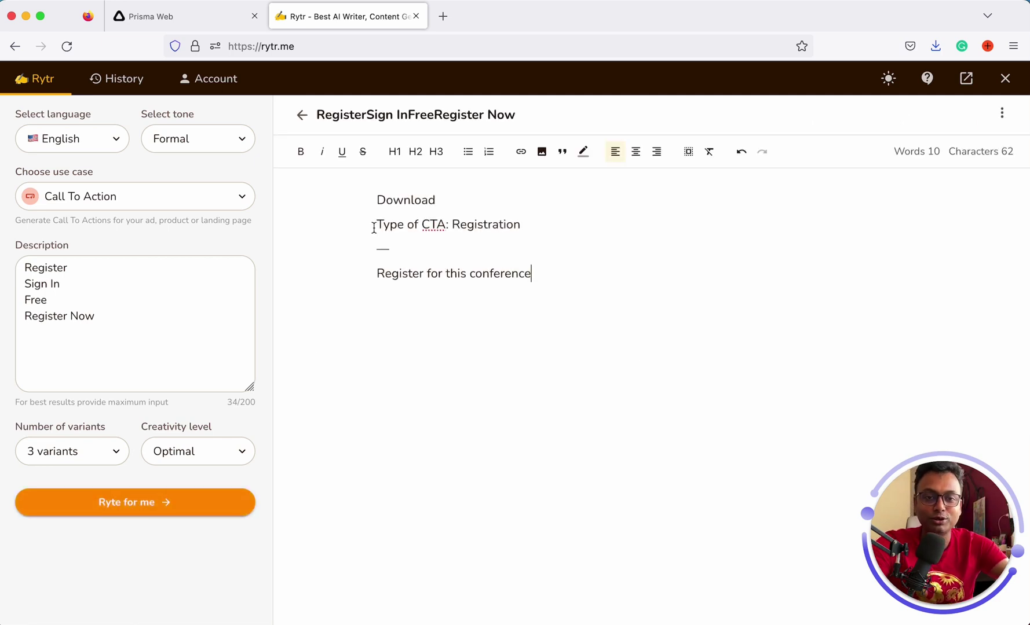
# - Review the generated call-to-action lines in the document by highlighting them one after another
pyautogui.moveTo(380, 200); pyautogui.dragTo(443, 200)
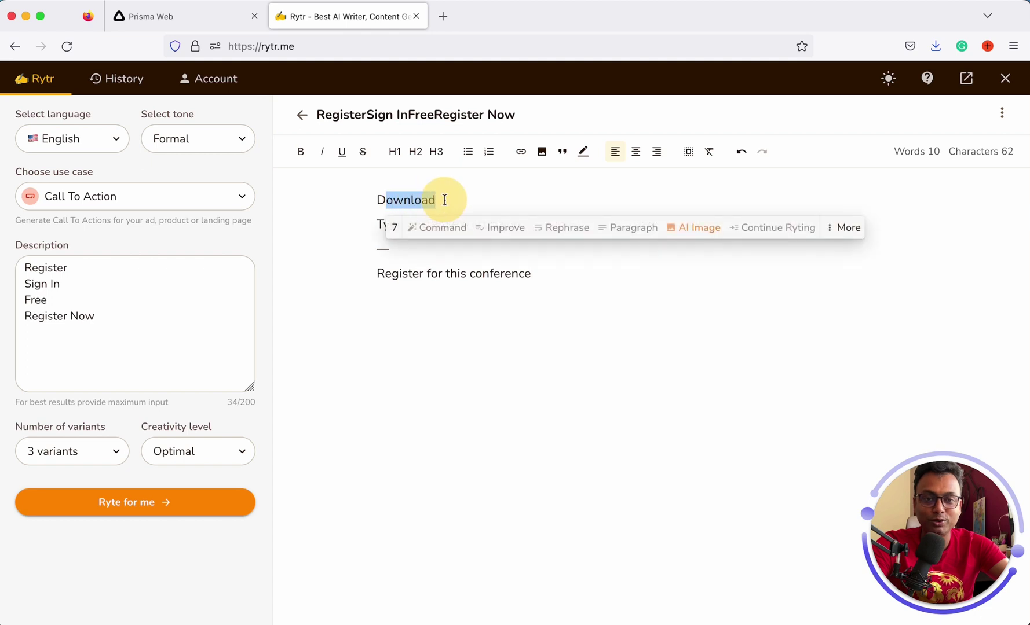
pyautogui.click(376, 199)
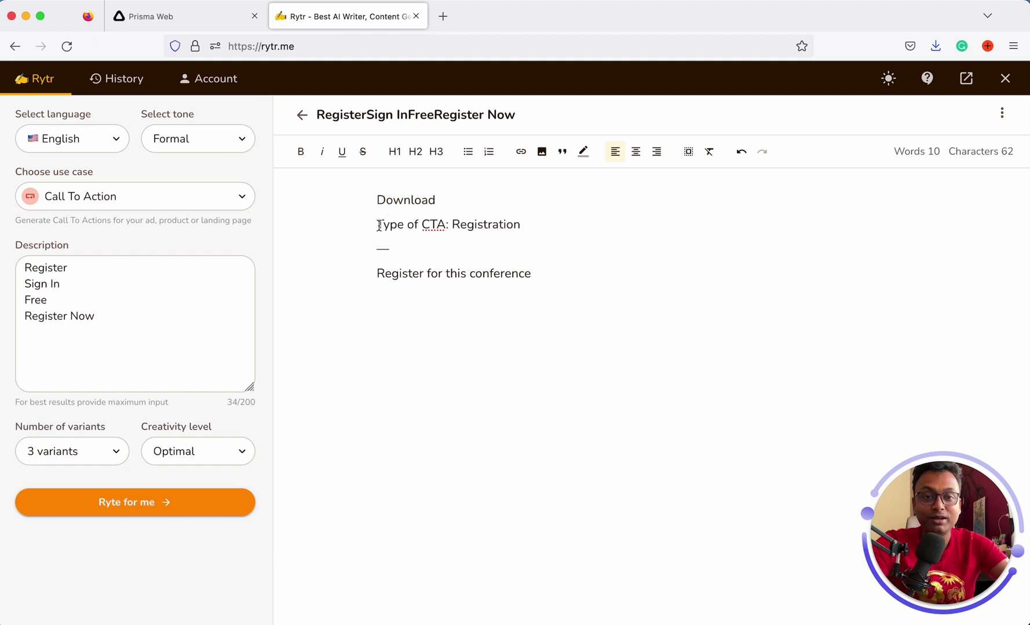
pyautogui.moveTo(379, 226); pyautogui.dragTo(506, 225)
pyautogui.moveTo(378, 273); pyautogui.dragTo(523, 275)
pyautogui.click(503, 294)
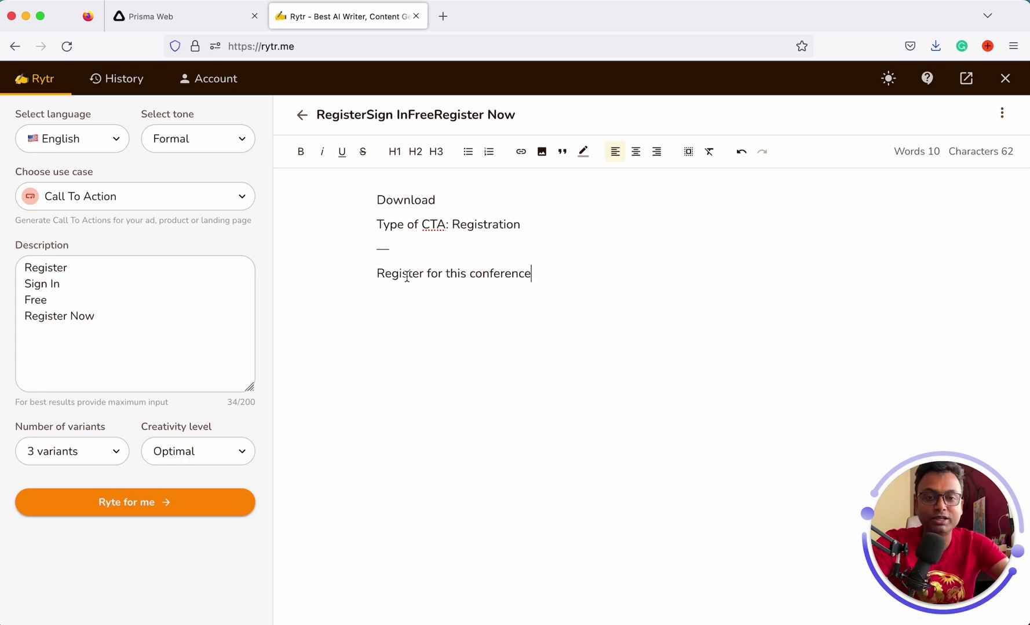
pyautogui.moveTo(383, 275); pyautogui.dragTo(463, 276)
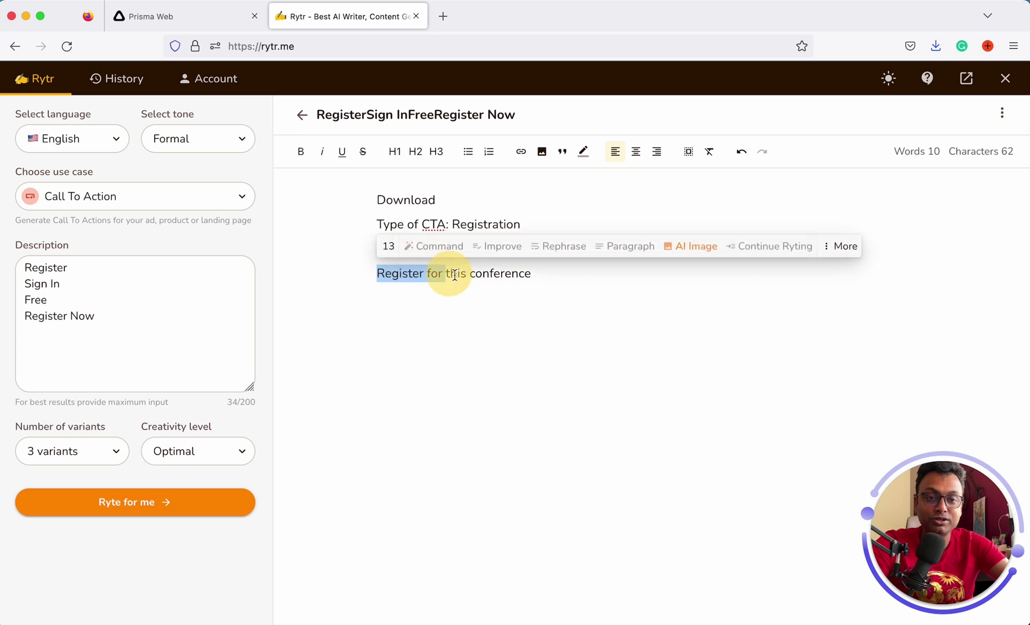
# - Add Experience, Login and Whitepaper on separate lines at the end of the description, below Register Now
pyautogui.click(116, 316)
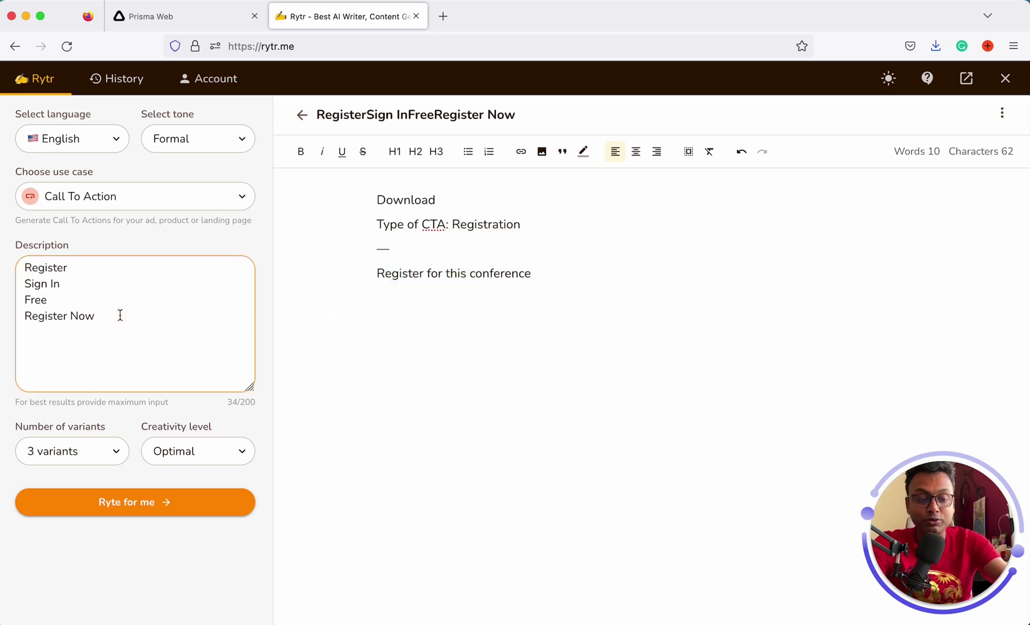
pyautogui.press('Return')
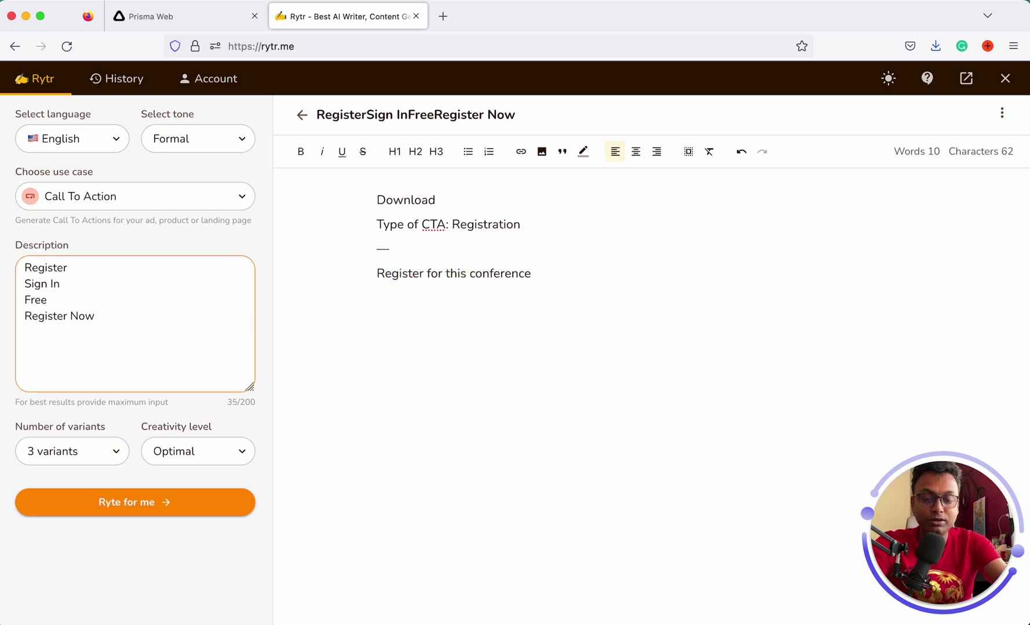
pyautogui.write('W')
pyautogui.press('BackSpace')
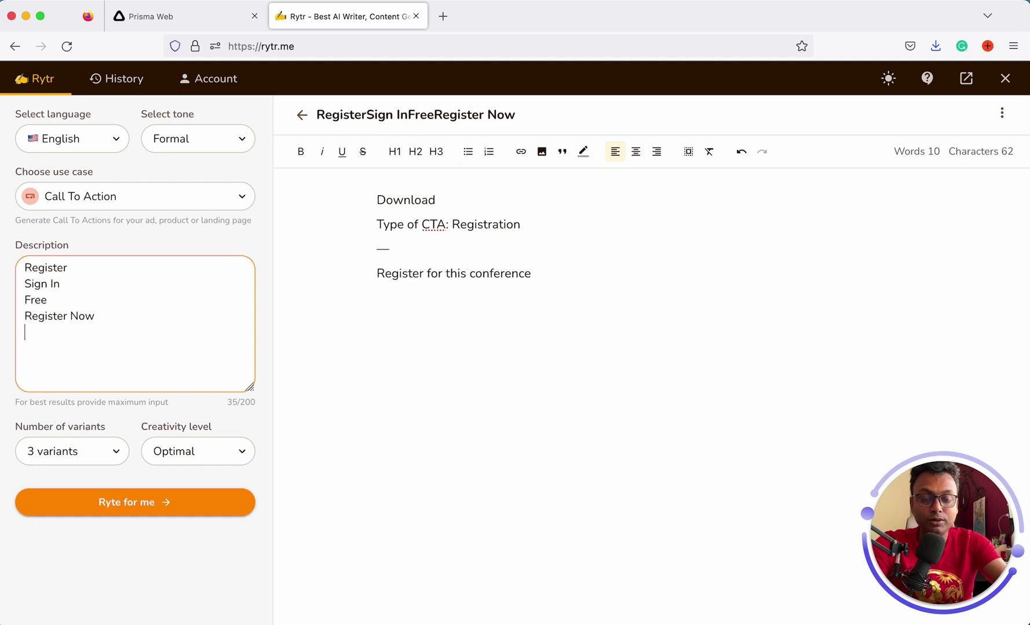
pyautogui.write('Experience ')
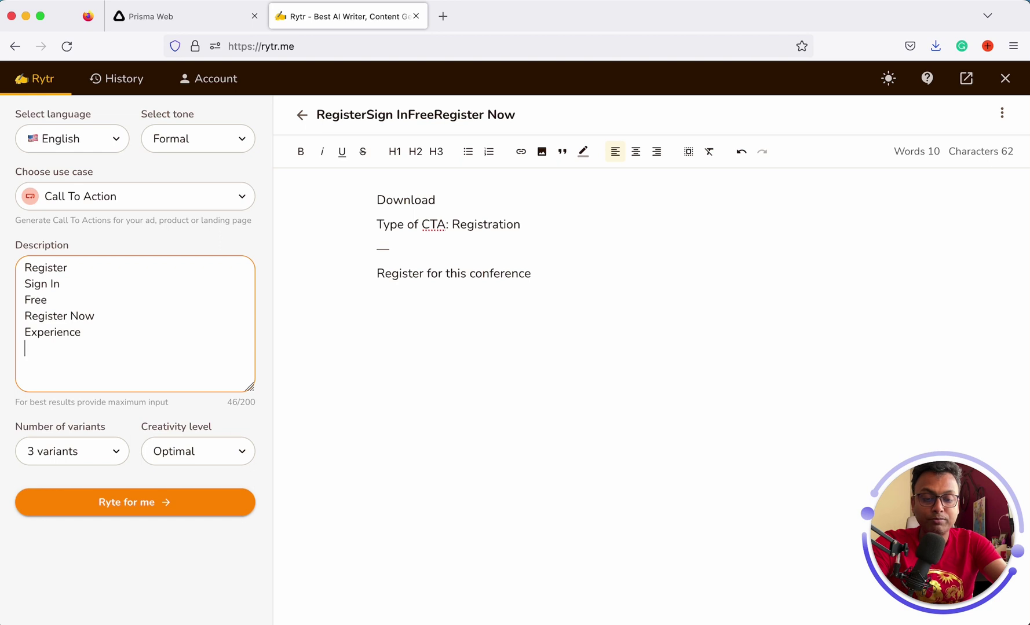
pyautogui.write('Lo')
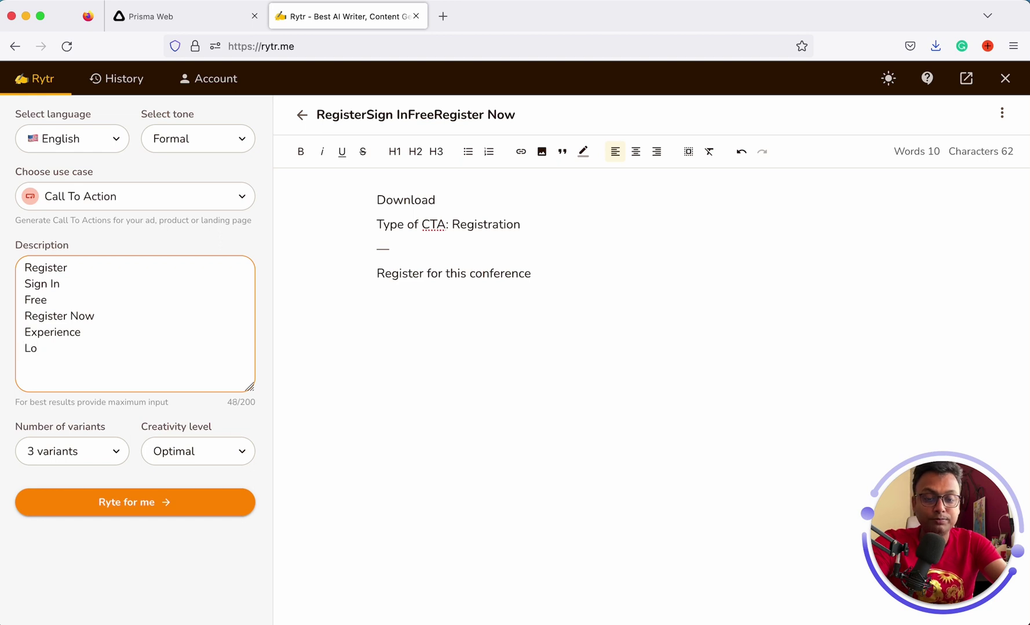
pyautogui.write('gin ')
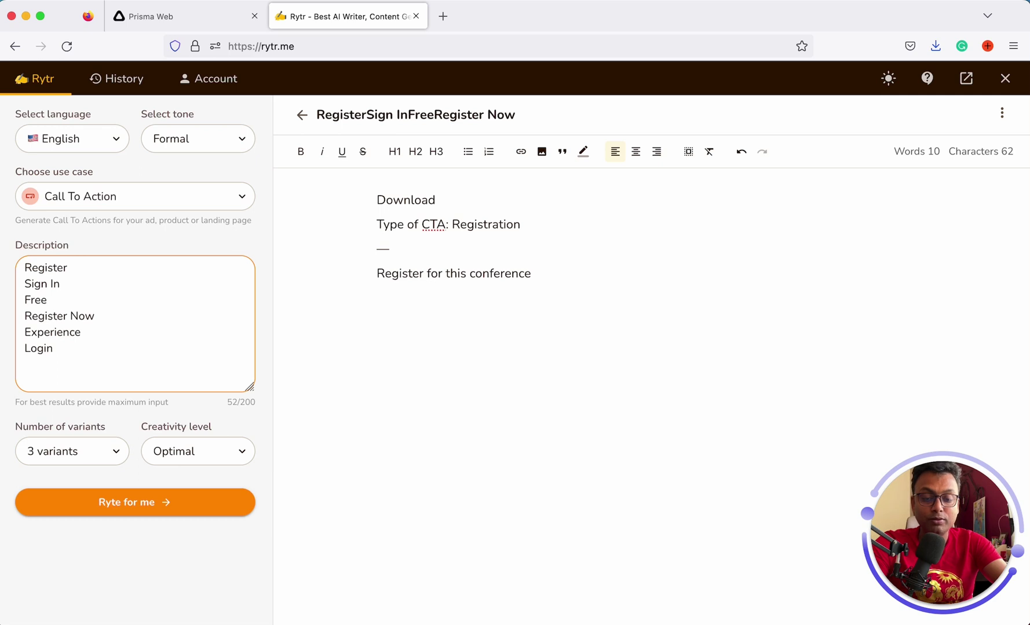
pyautogui.write('White')
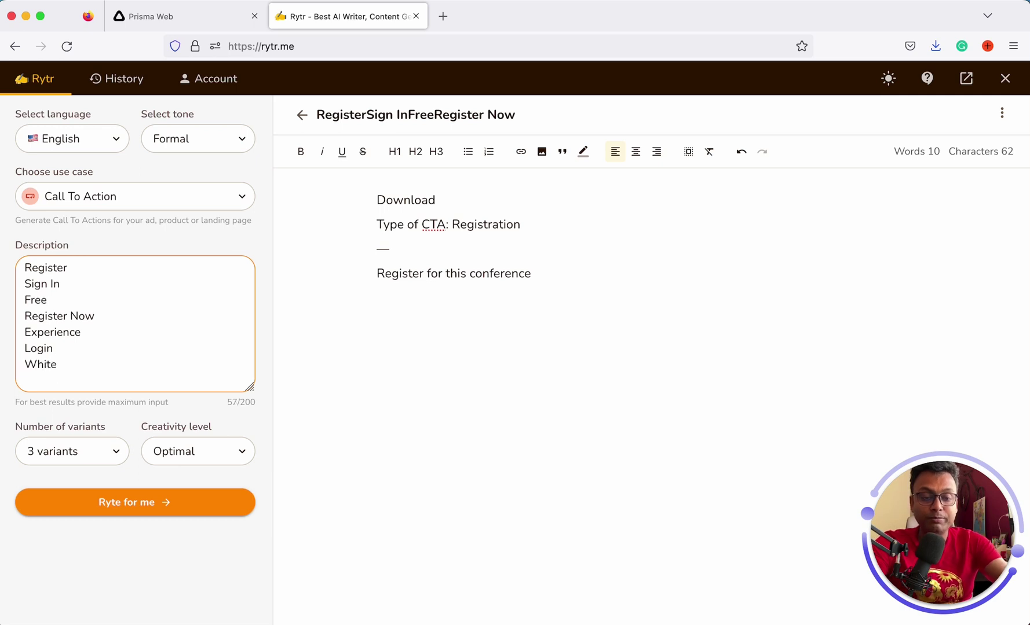
pyautogui.write('paper')
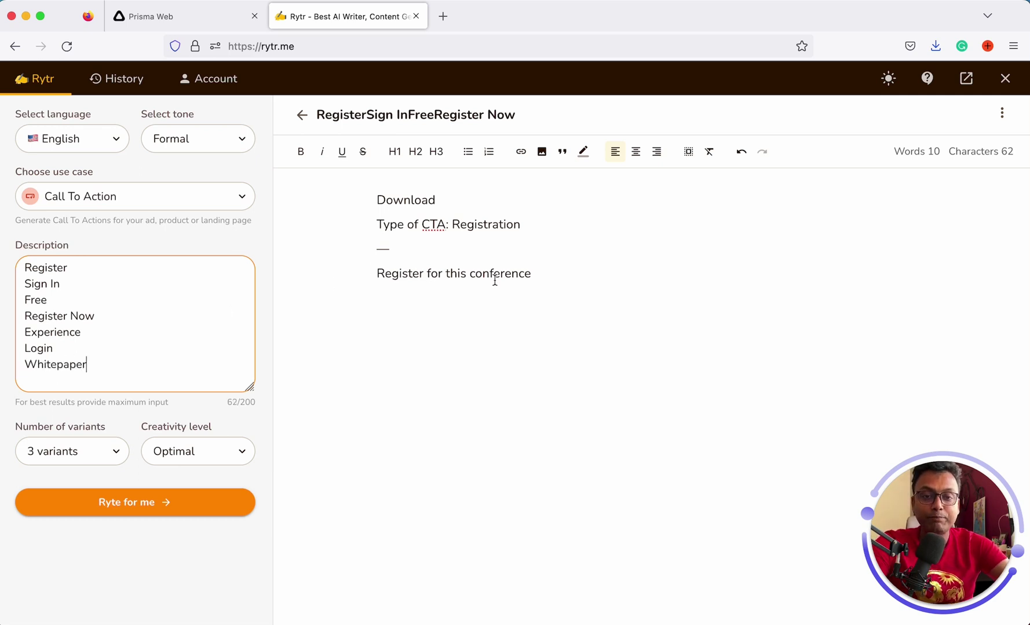
# - Clear the document, keep the number of variants at 3, and generate new call-to-action copy from the expanded description
pyautogui.click(535, 275)
pyautogui.press('super+a')
pyautogui.press('BackSpace')
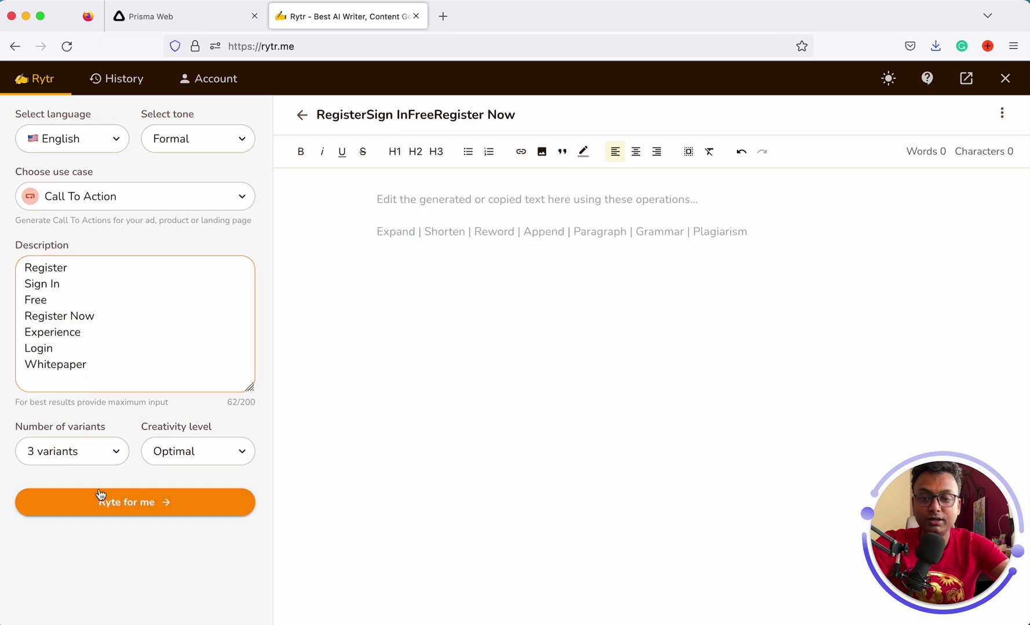
pyautogui.click(107, 462)
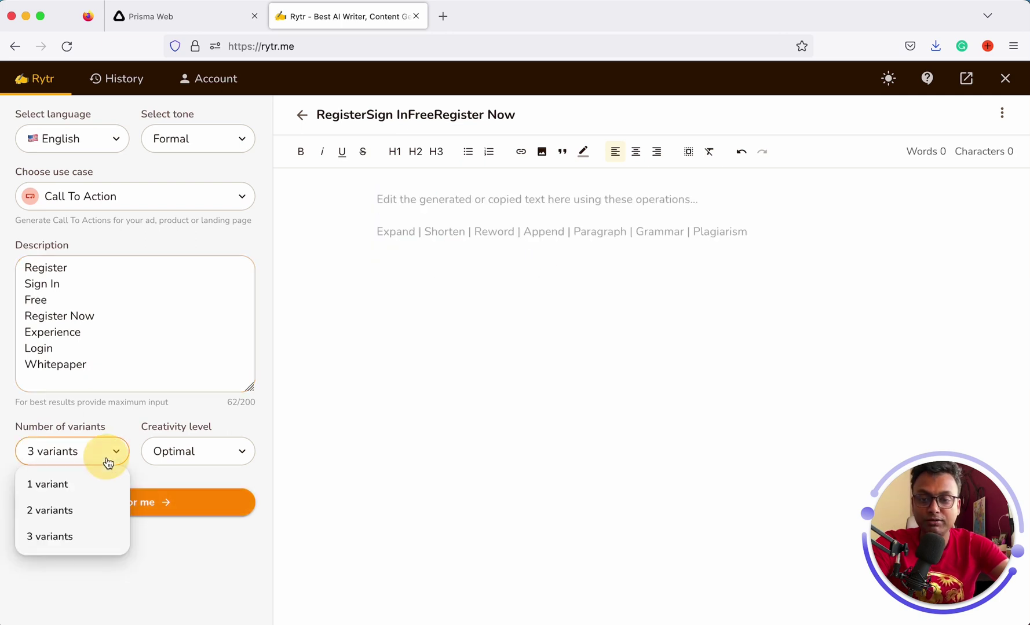
pyautogui.click(74, 542)
pyautogui.click(132, 504)
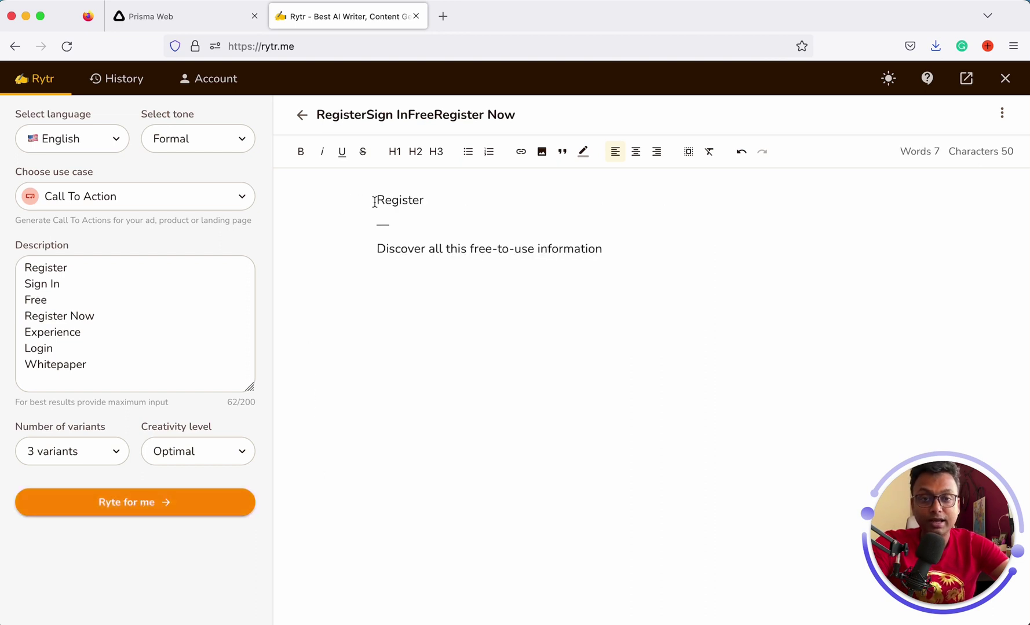
pyautogui.keyDown('shift'); pyautogui.click(421, 198); pyautogui.keyUp('shift')
pyautogui.click(391, 200)
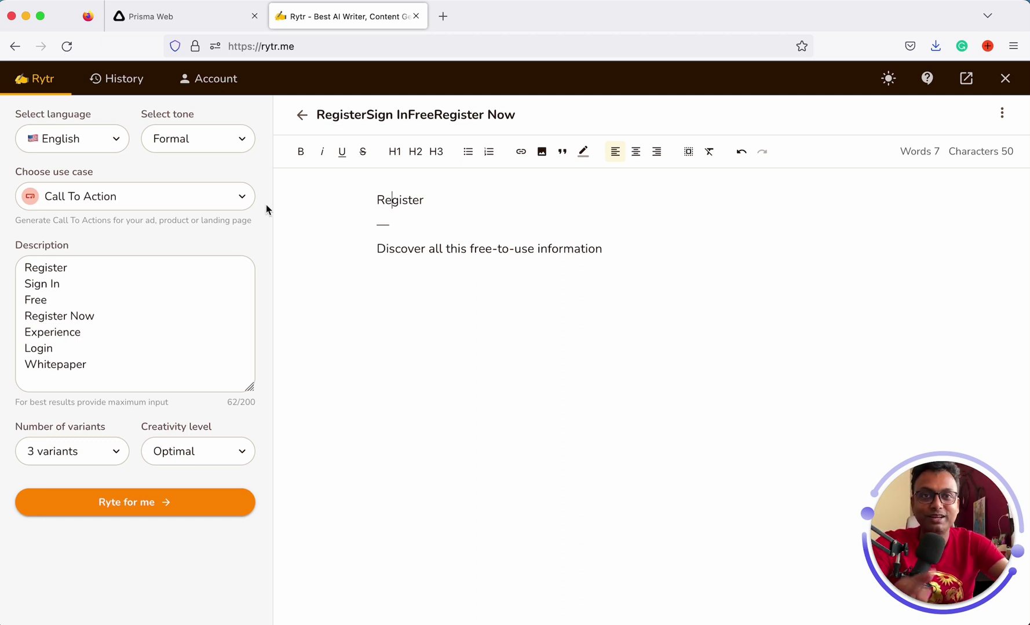
# - Change the use case to Blog Idea & Outline and delete all existing text from the document
pyautogui.click(237, 205)
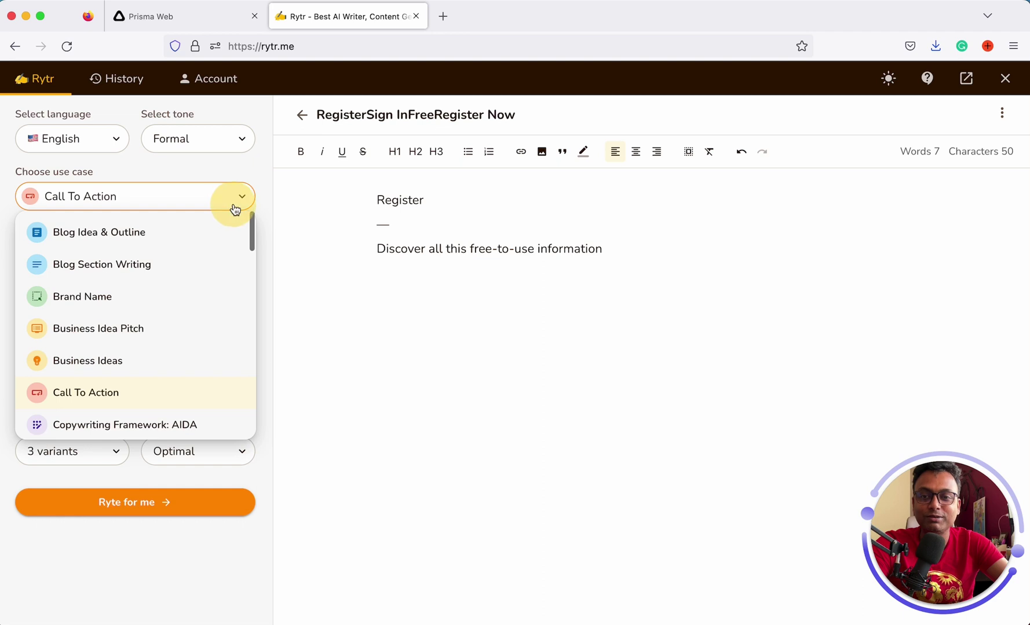
pyautogui.click(168, 244)
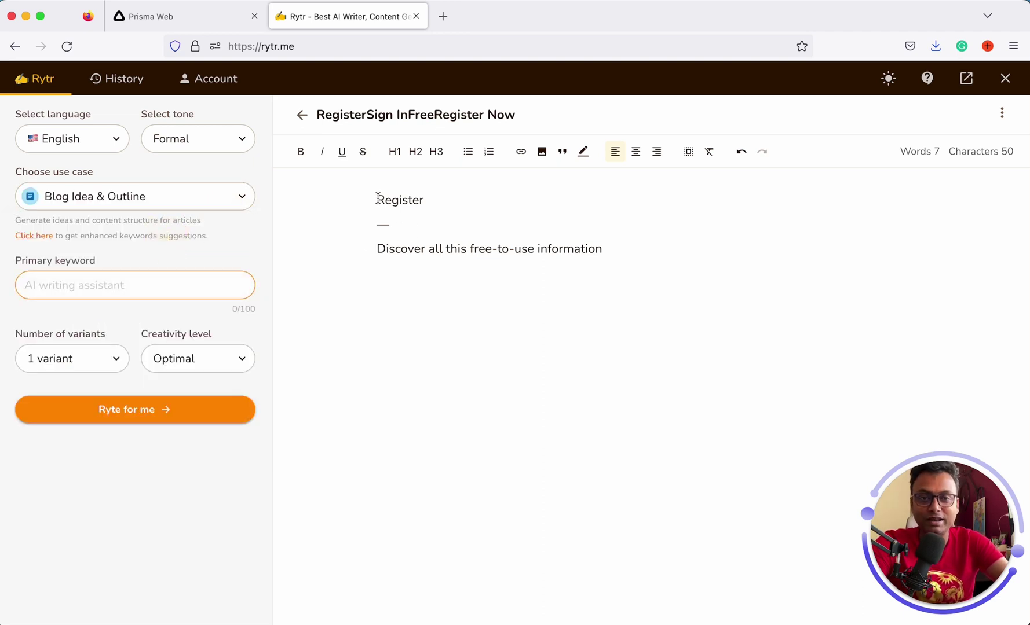
pyautogui.moveTo(391, 200); pyautogui.dragTo(603, 249)
pyautogui.click(659, 277)
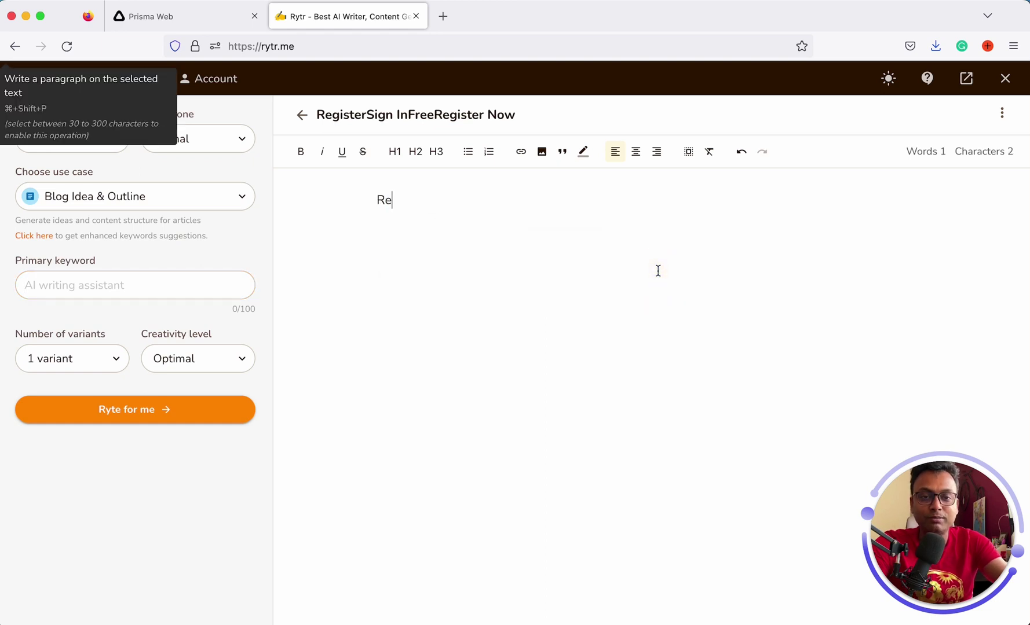
pyautogui.press('super+a')
pyautogui.press('BackSpace')
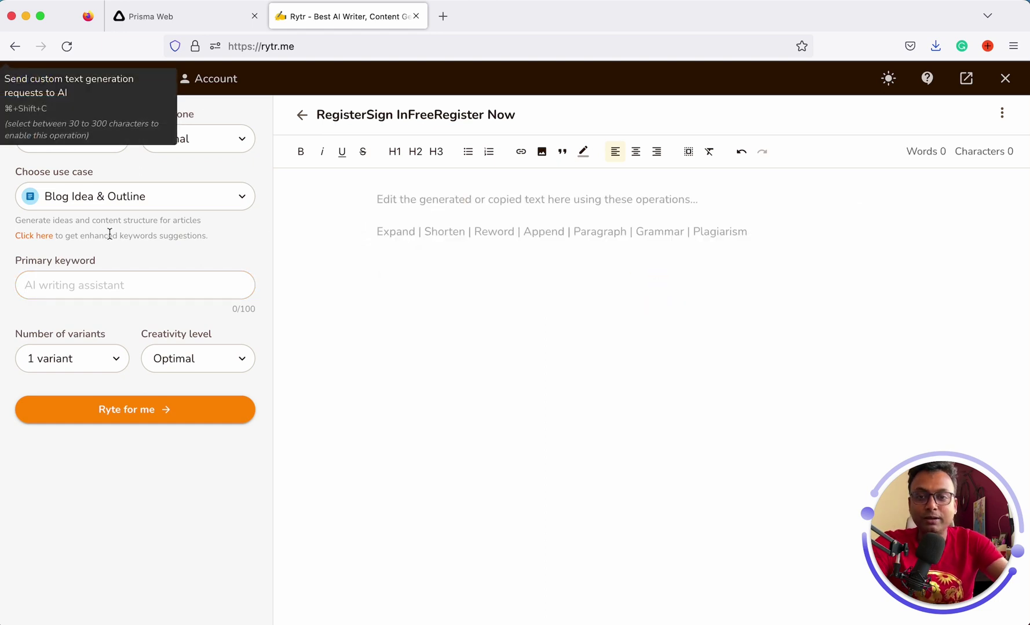
# - Enter UX Design AI ML Homepage Content as the primary keyword for the blog outline
pyautogui.click(126, 284)
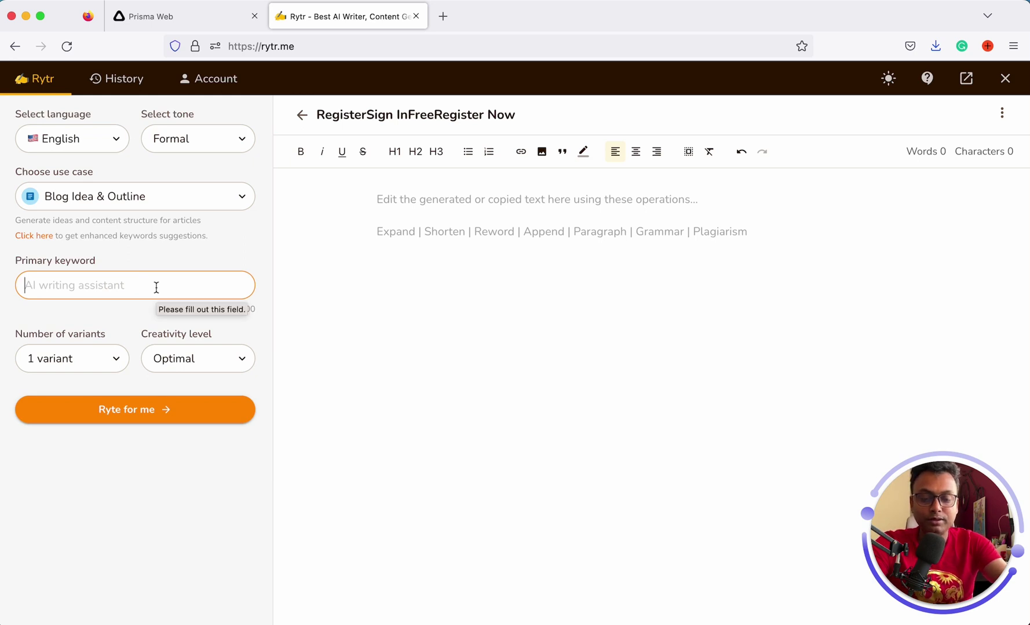
pyautogui.write('UX Design')
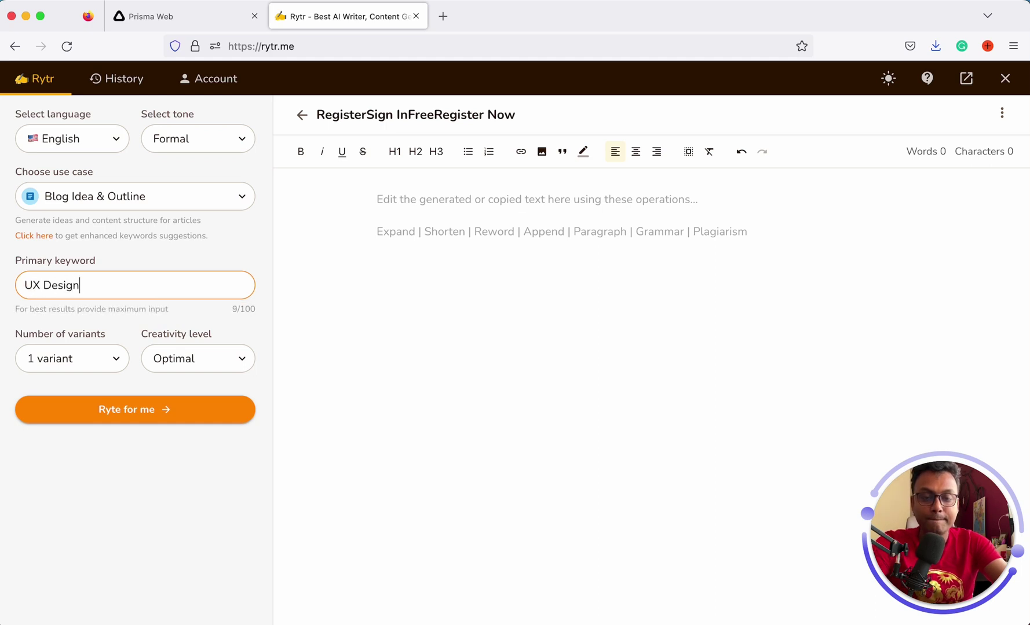
pyautogui.write(' AI ML')
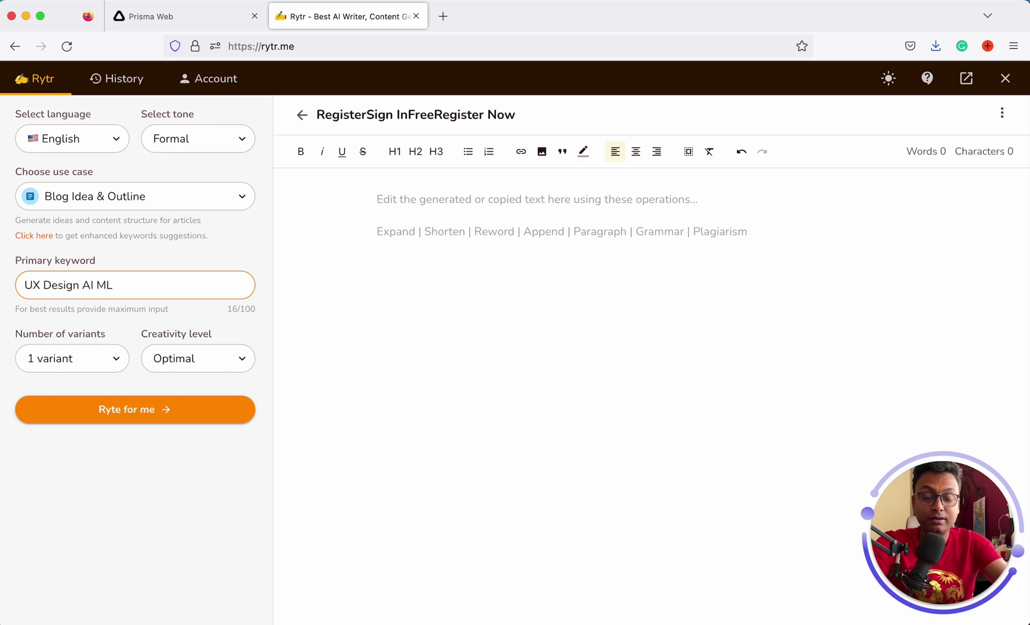
pyautogui.write(' Homep')
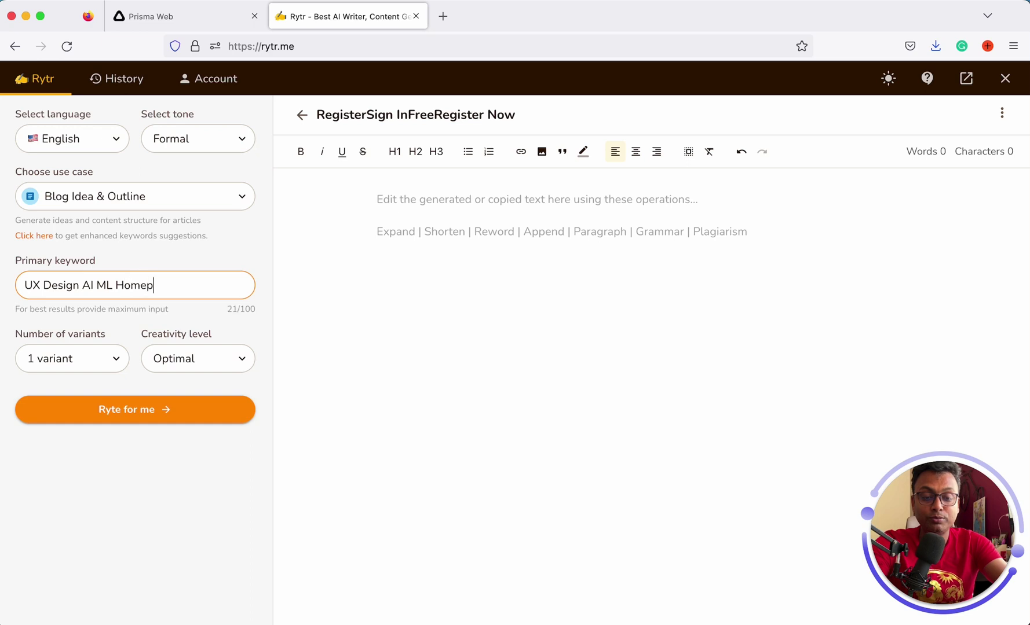
pyautogui.write('age Content')
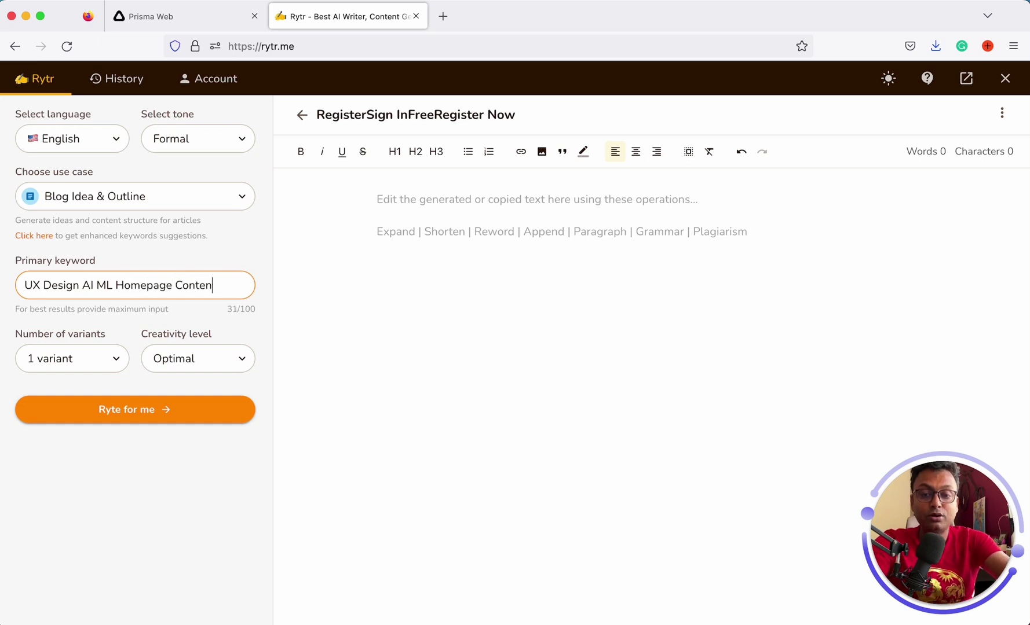
# - Set the number of variants to 2, generate the blog outlines, and read through both of them
pyautogui.click(109, 368)
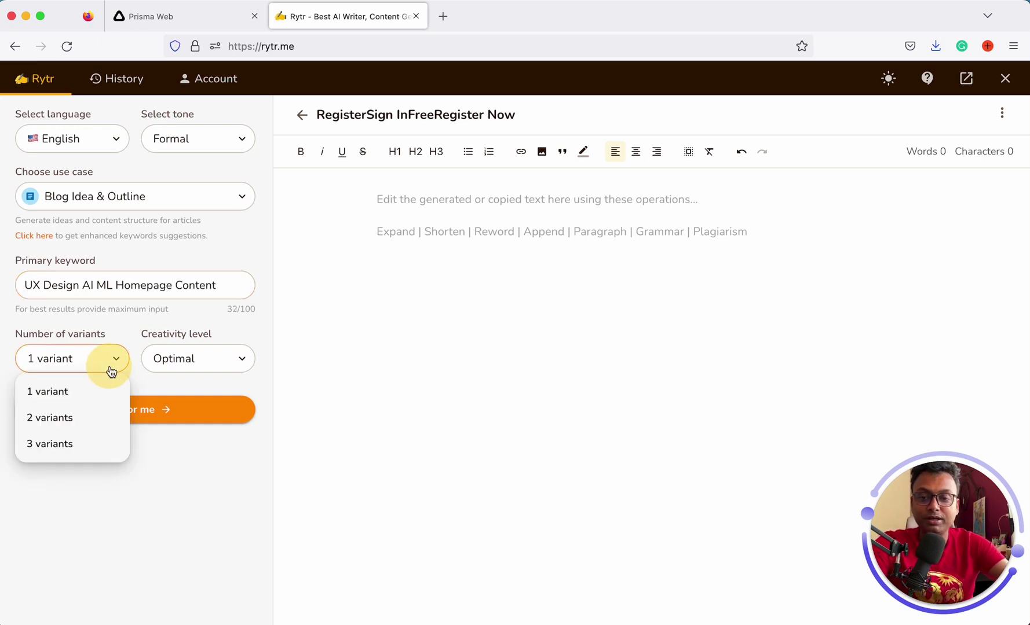
pyautogui.click(76, 418)
pyautogui.click(117, 417)
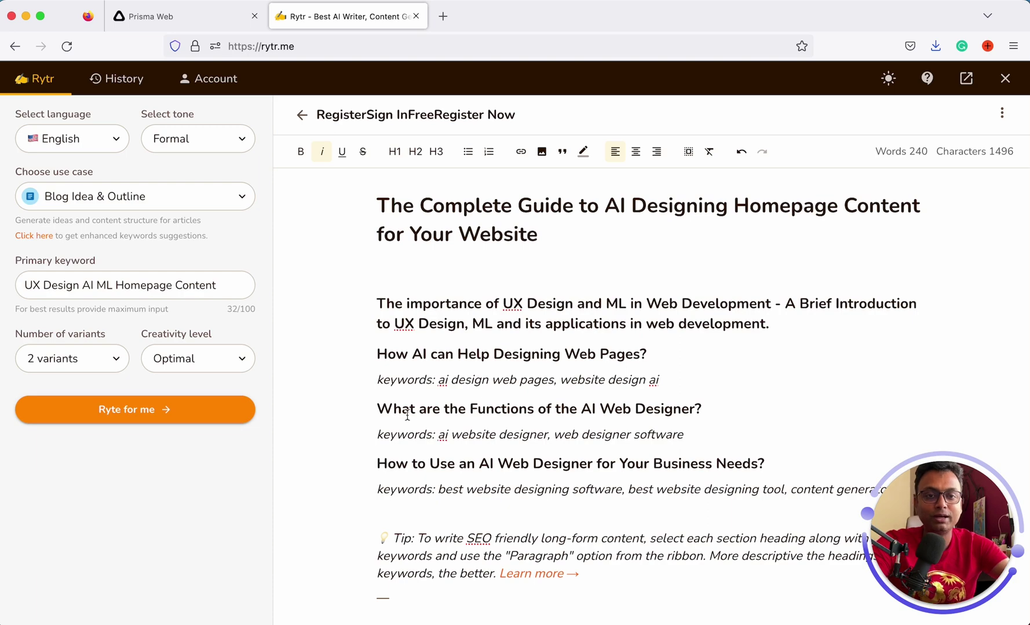
pyautogui.scroll(-5, 418, 407)
pyautogui.scroll(-4, 418, 407)
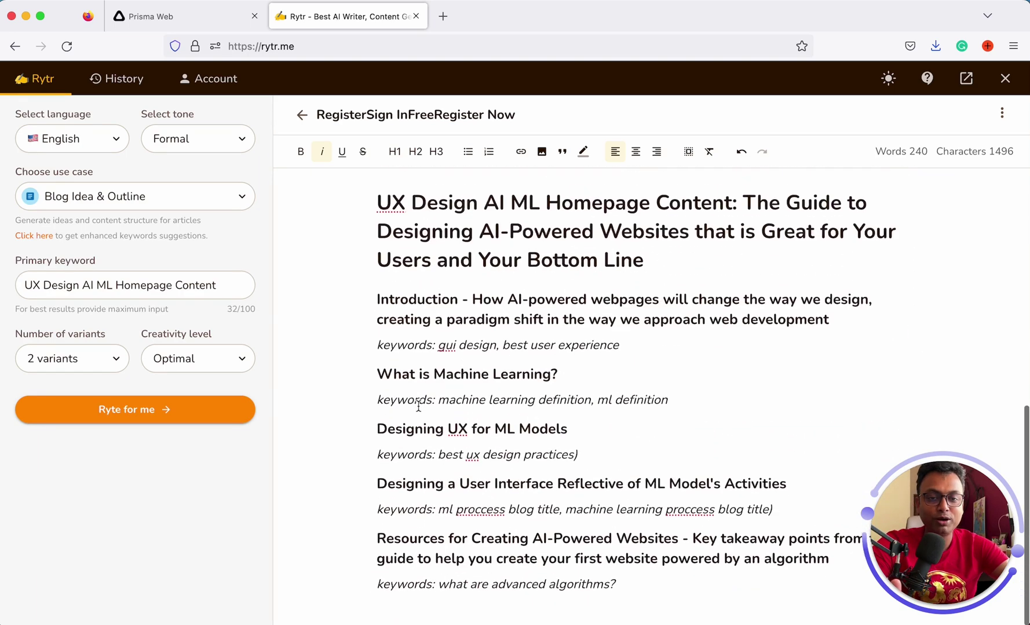
pyautogui.scroll(9, 418, 407)
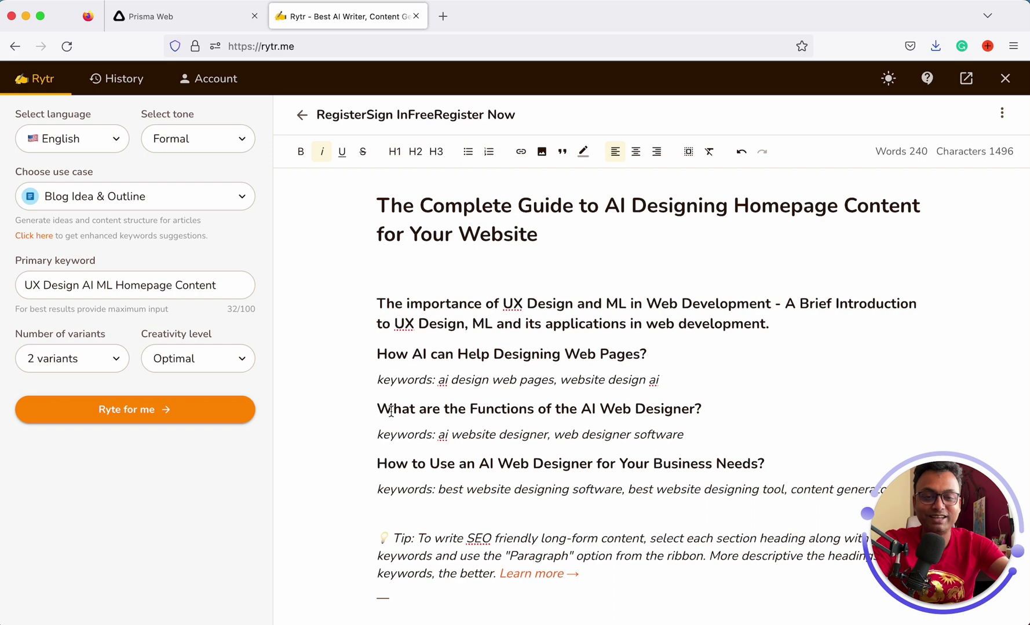
pyautogui.scroll(-3, 391, 411)
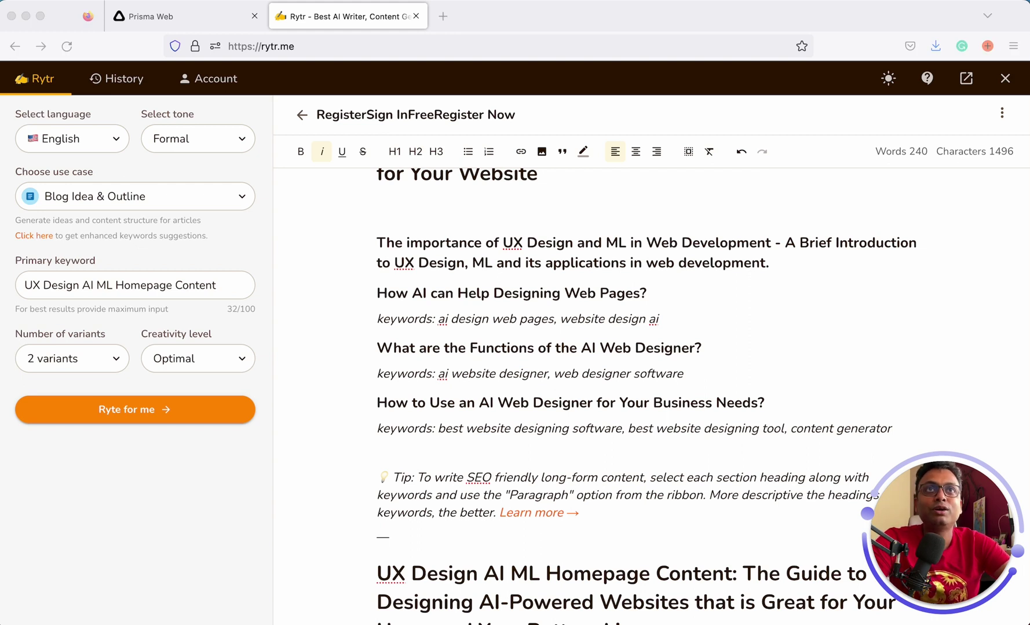
# - Switch to Khroma, leave its training page for the khroma.co home page, and start the favorite-color selection afresh
pyautogui.moveTo(429, 3)
pyautogui.mouseDown()
pyautogui.moveTo(401, 186)
pyautogui.moveTo(430, 23)
pyautogui.mouseUp()
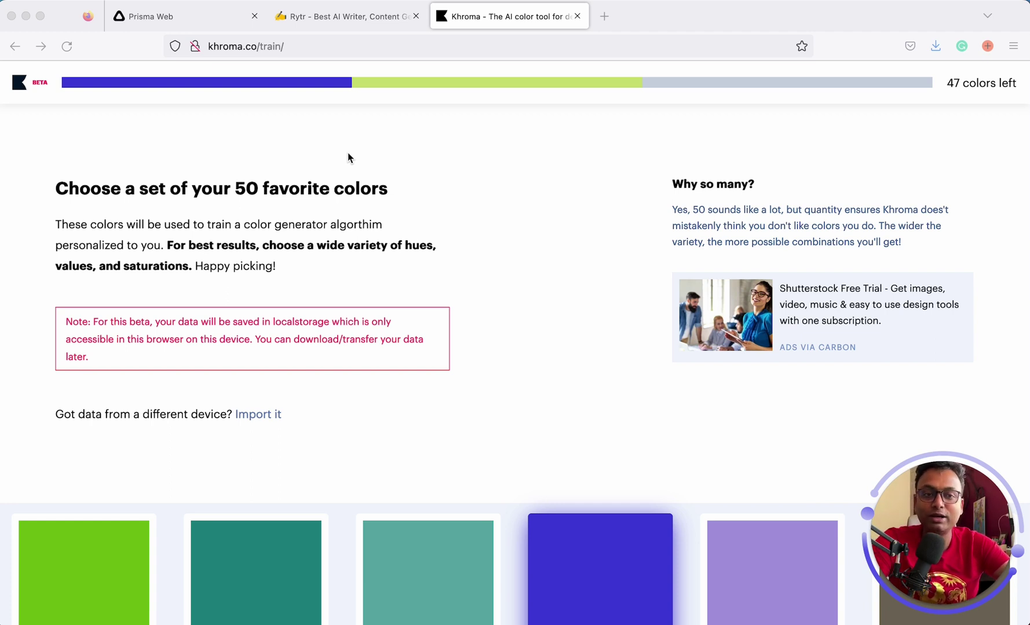
pyautogui.scroll(-10, 451, 264)
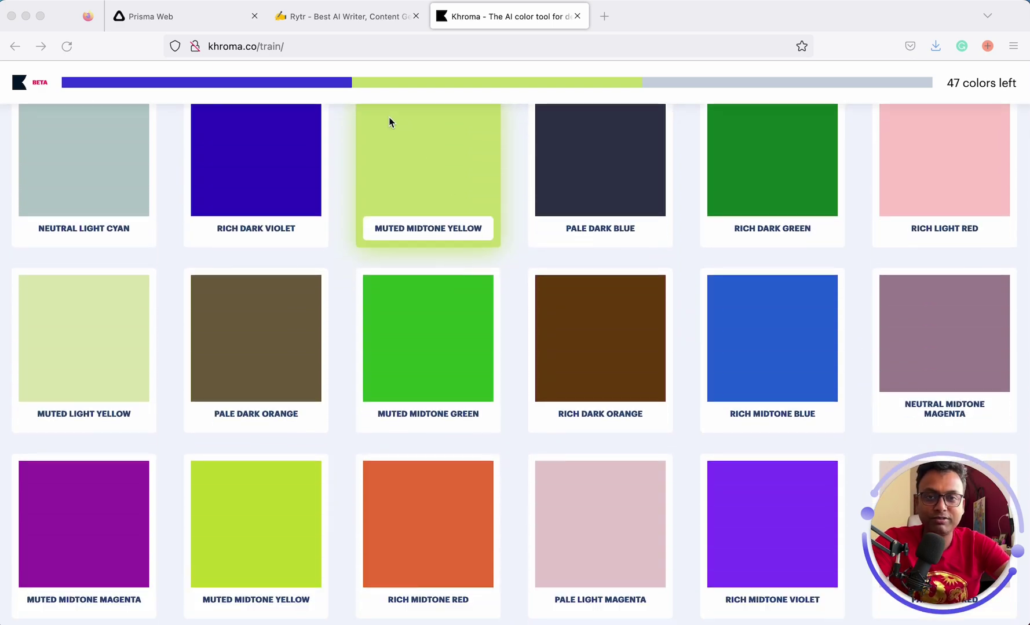
pyautogui.click(326, 51)
pyautogui.click(325, 50)
pyautogui.press('BackSpace')
pyautogui.press('BackSpace')
pyautogui.press('BackSpace')
pyautogui.press('BackSpace')
pyautogui.press('BackSpace')
pyautogui.press('BackSpace')
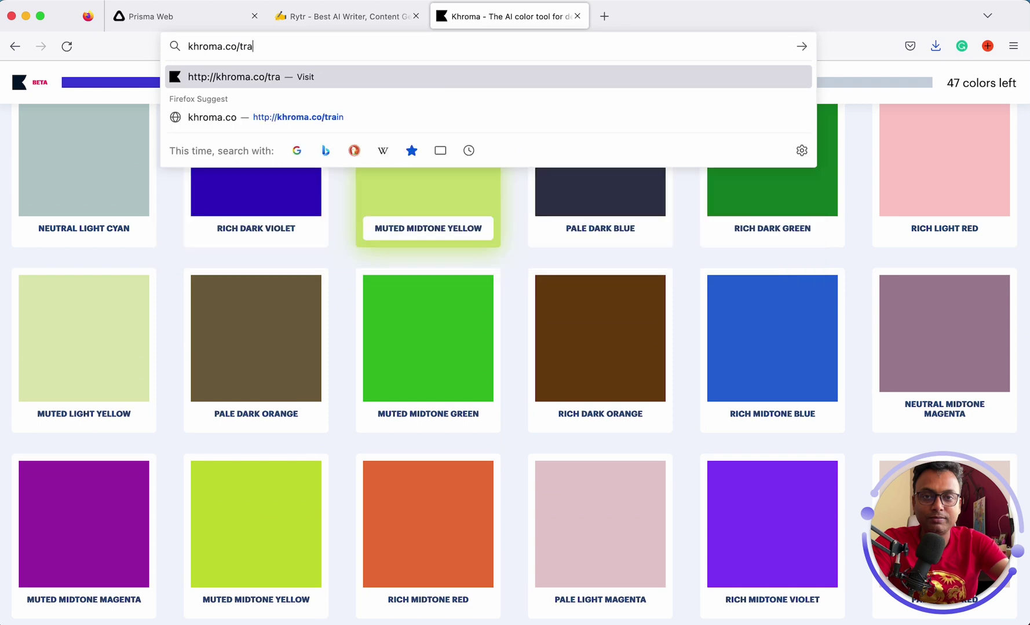
pyautogui.press('BackSpace')
pyautogui.press('Return')
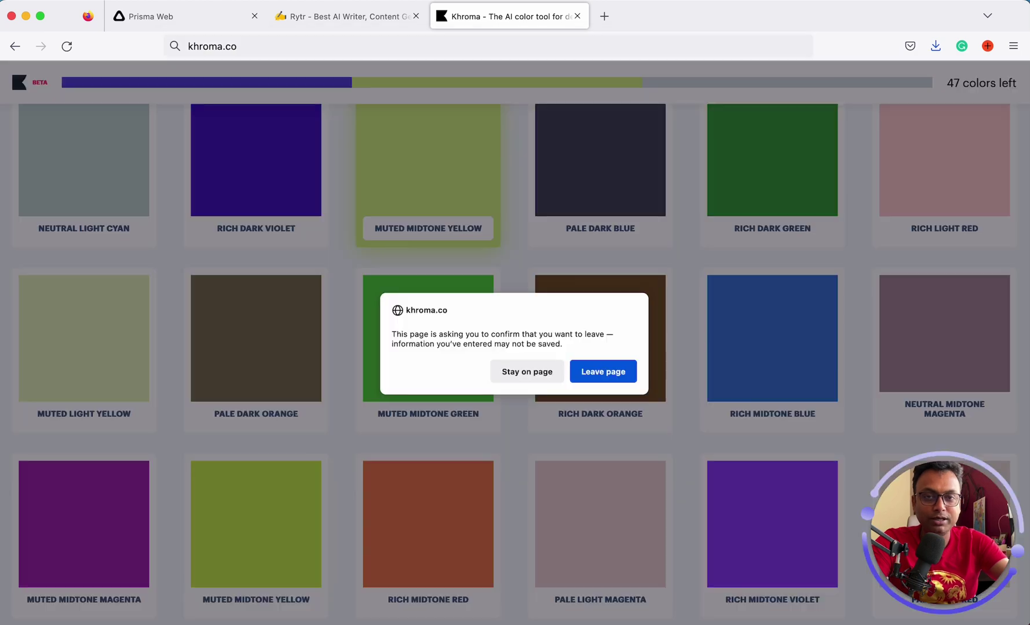
pyautogui.click(601, 373)
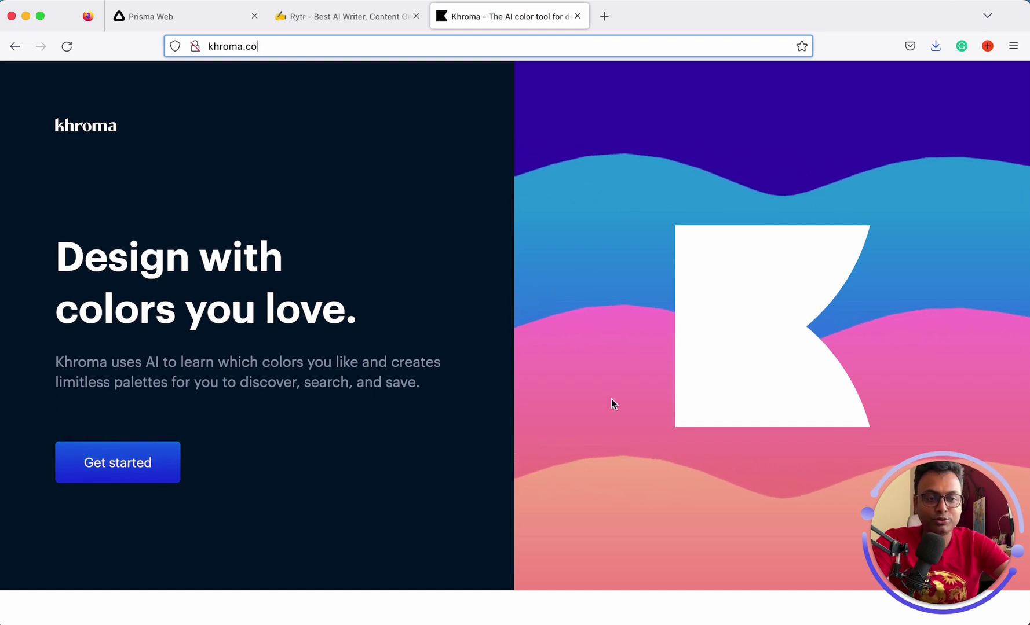
pyautogui.click(146, 474)
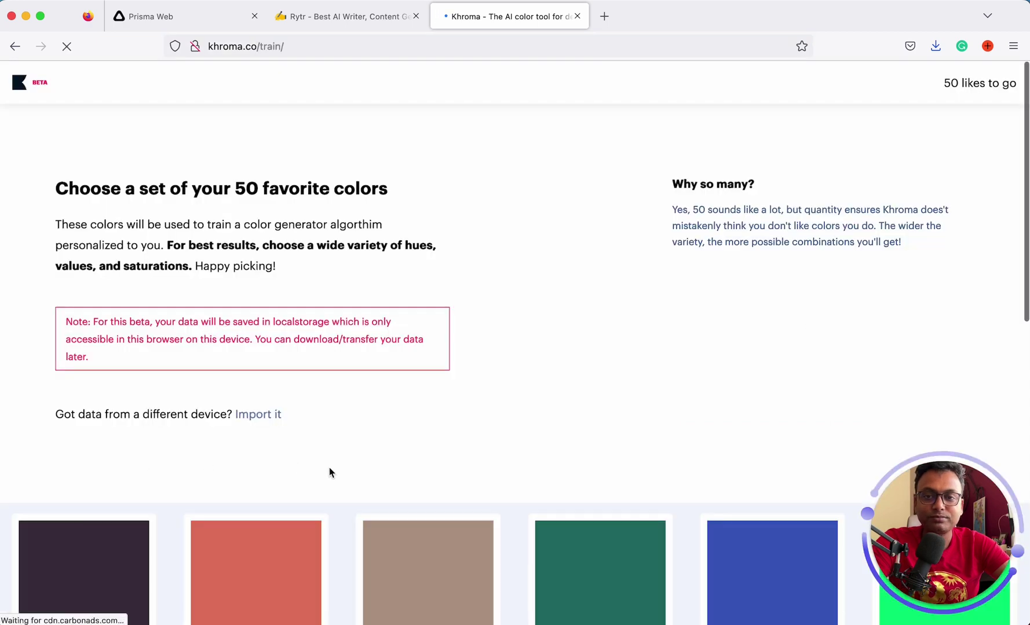